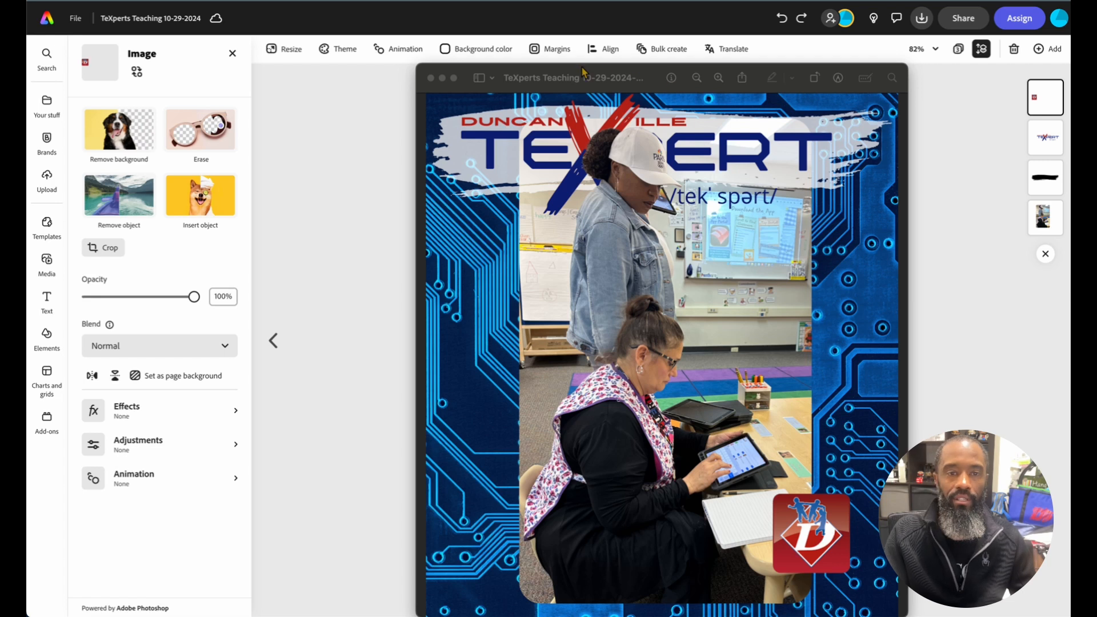
- Move the reference poster window off the canvas and deselect the red D logo
left_click_drag(545, 74, 1096, 117)
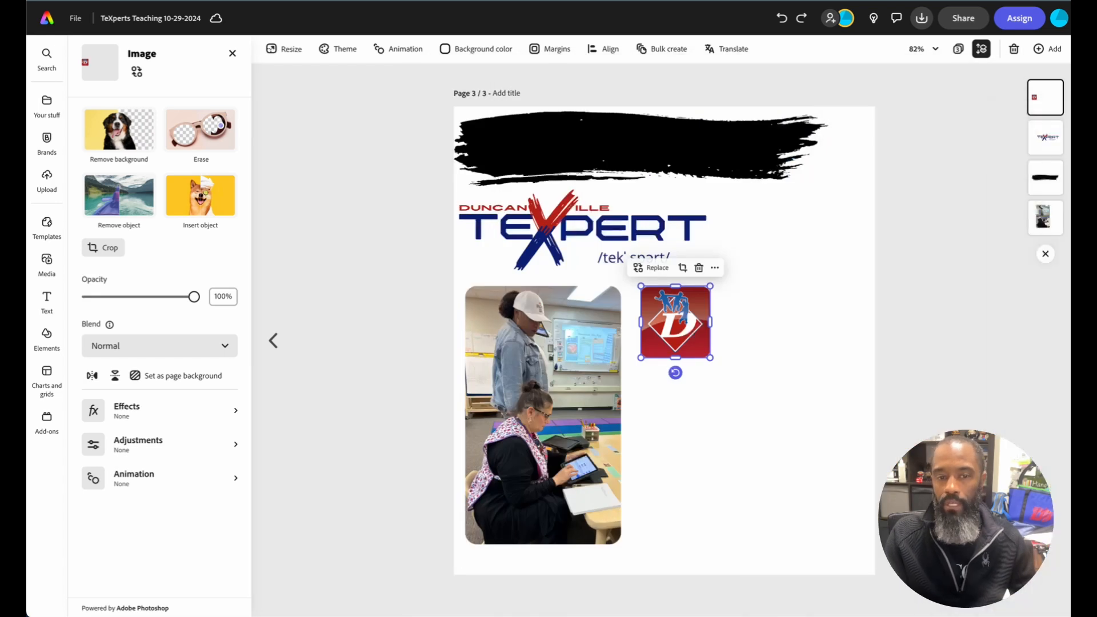
left_click(929, 376)
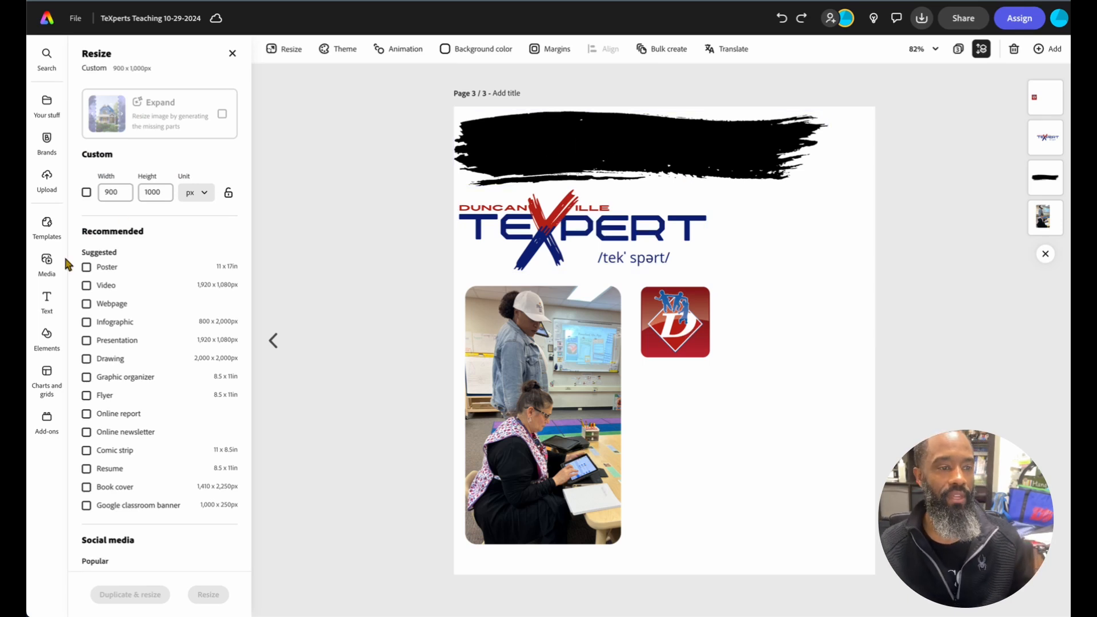
- Browse the design assets matching "brush" for paint-stroke graphics
left_click(47, 337)
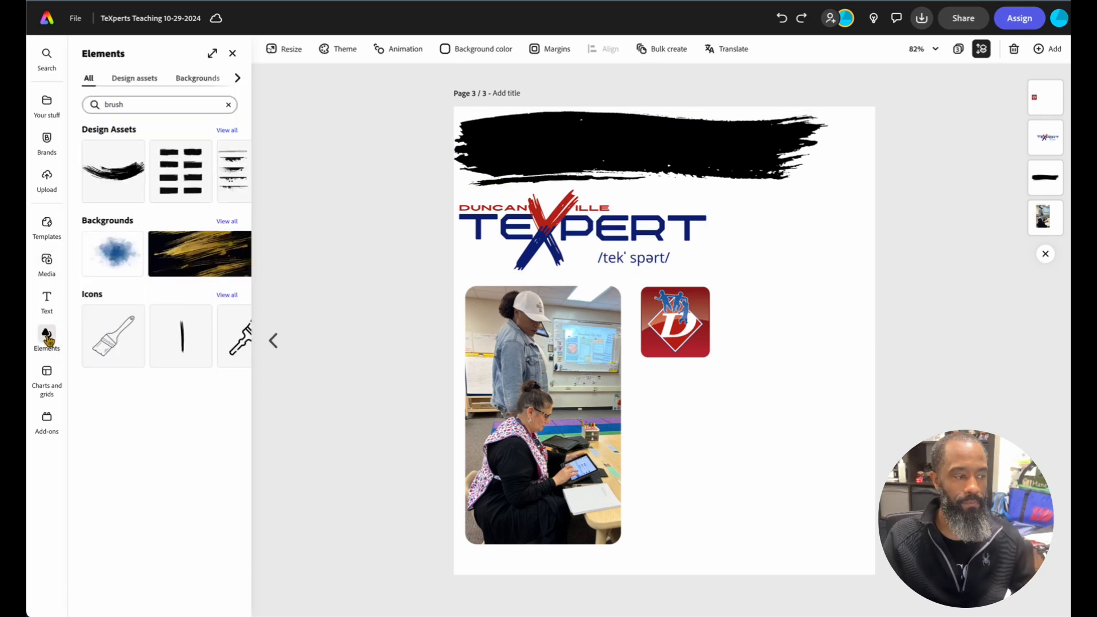
left_click(172, 103)
left_click(146, 92)
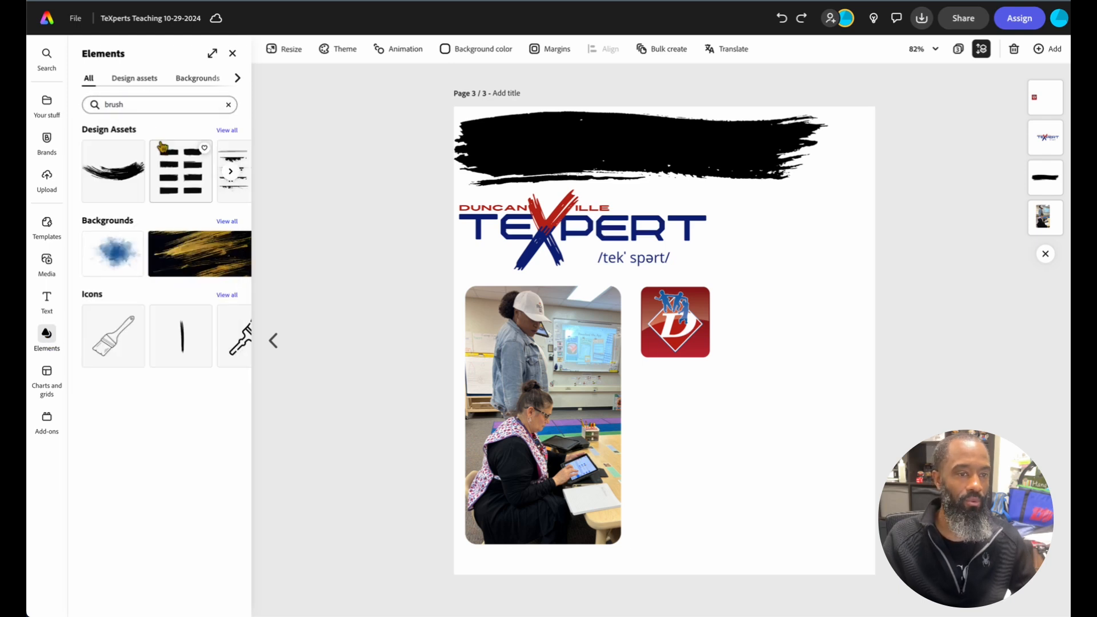
left_click(230, 171)
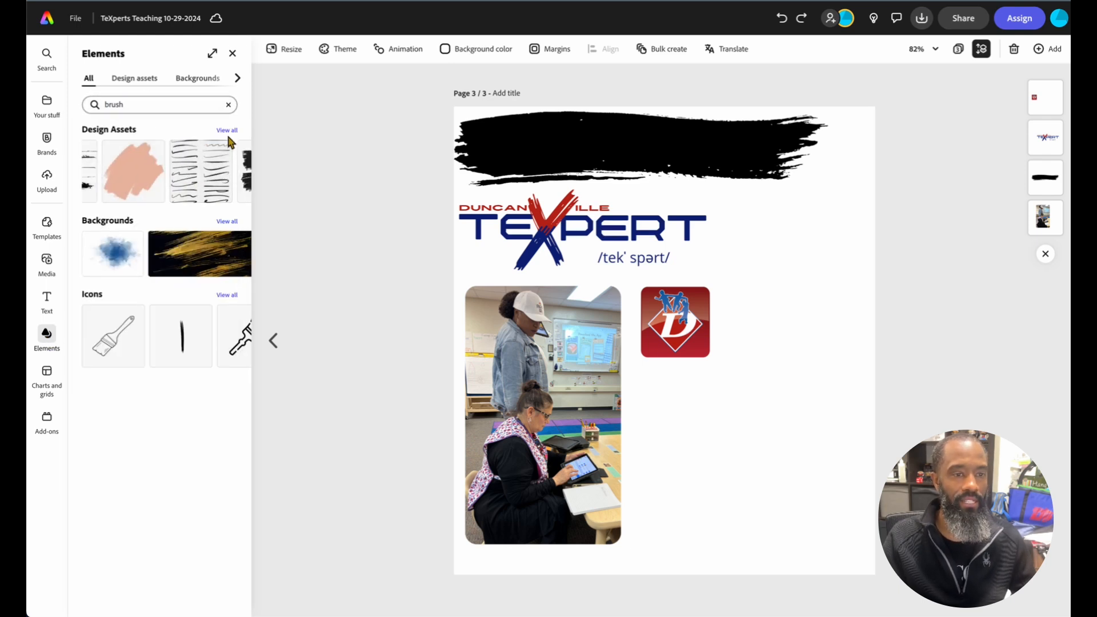
left_click(228, 130)
scroll(164, 387, "down", 3)
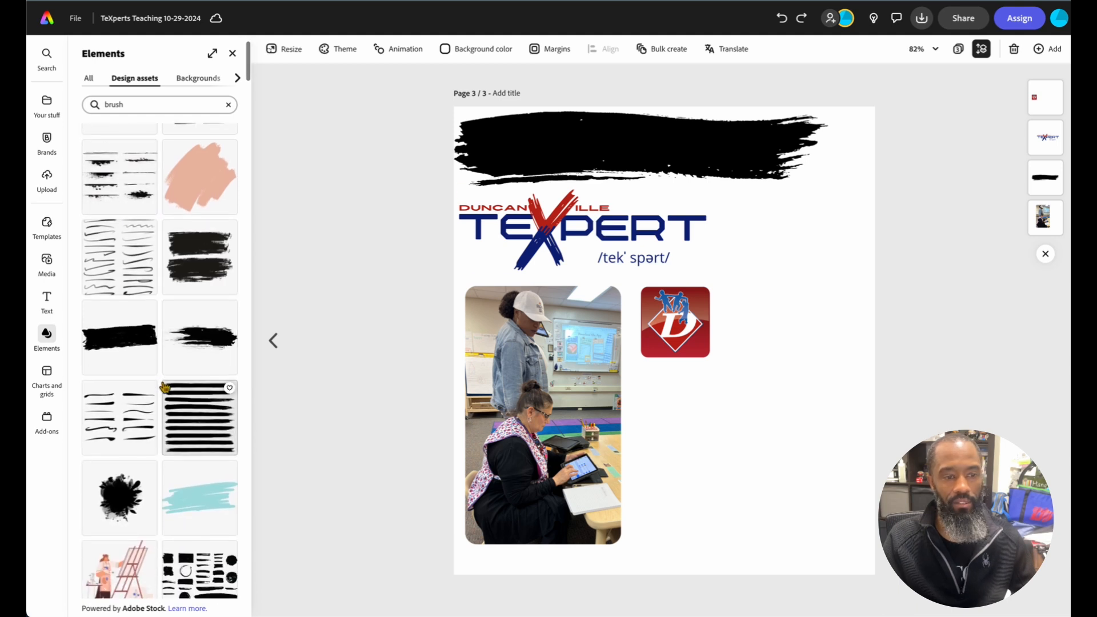
scroll(164, 387, "down", 1)
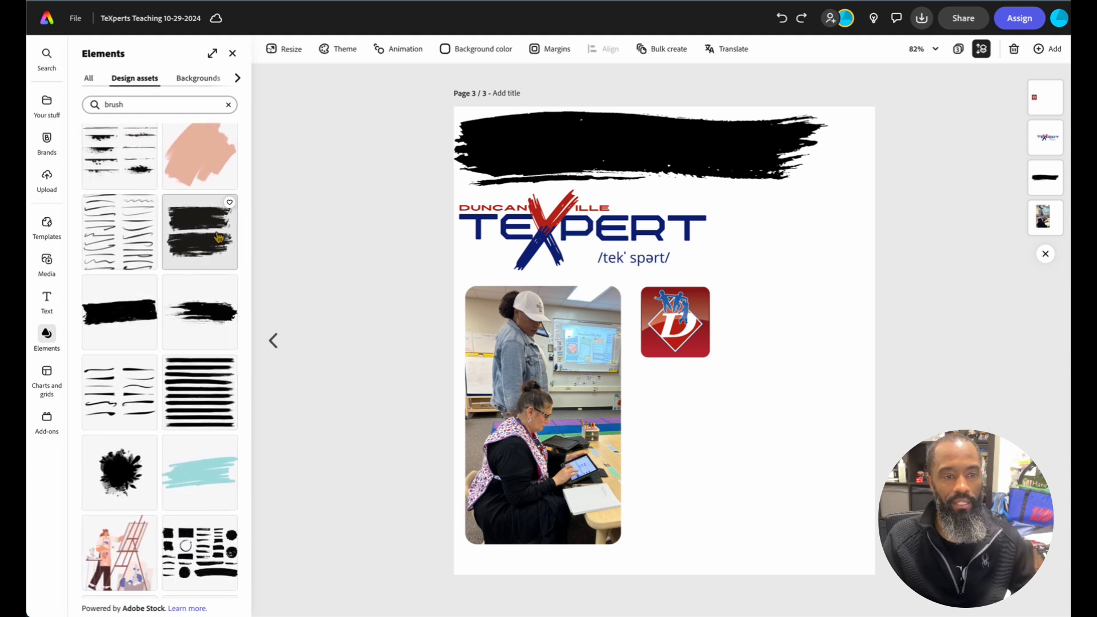
scroll(197, 335, "down", 3)
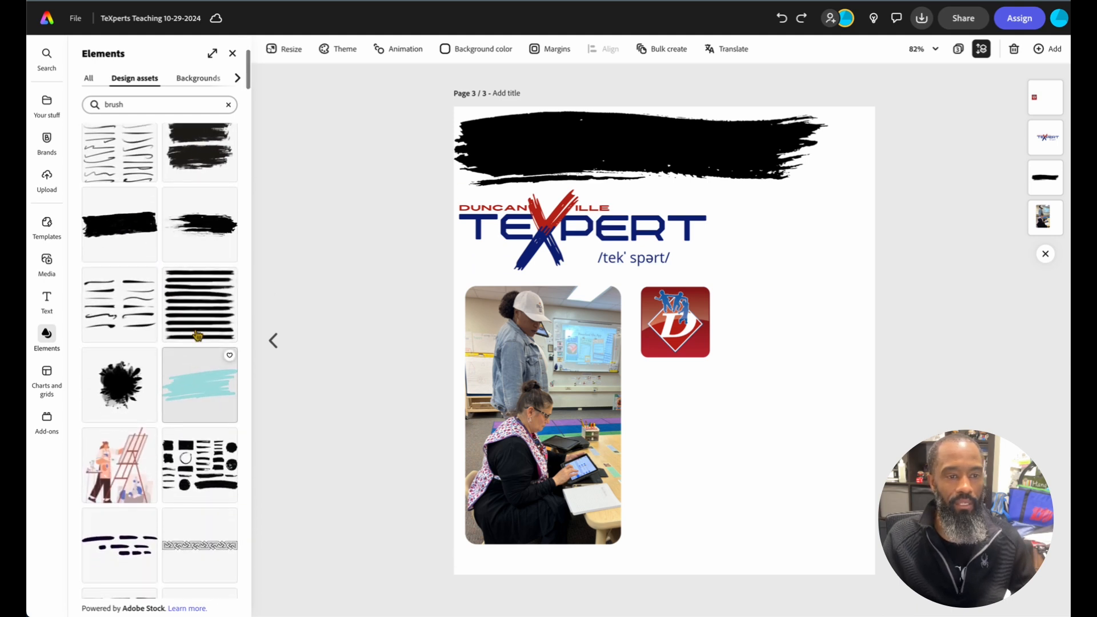
scroll(184, 470, "down", 5)
scroll(183, 470, "down", 8)
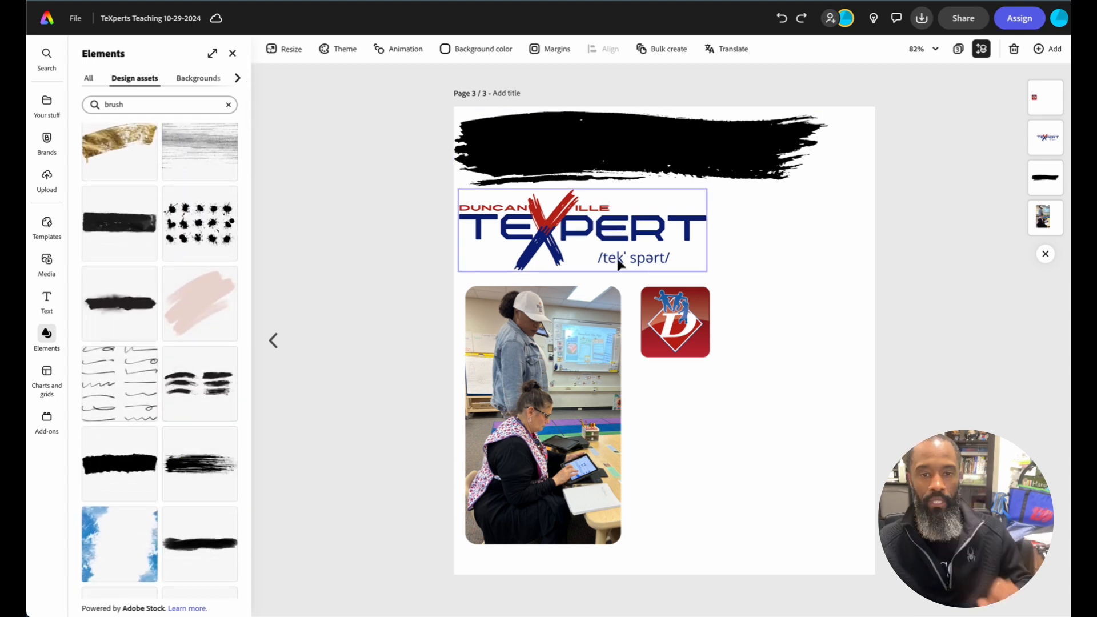
scroll(169, 177, "up", 10)
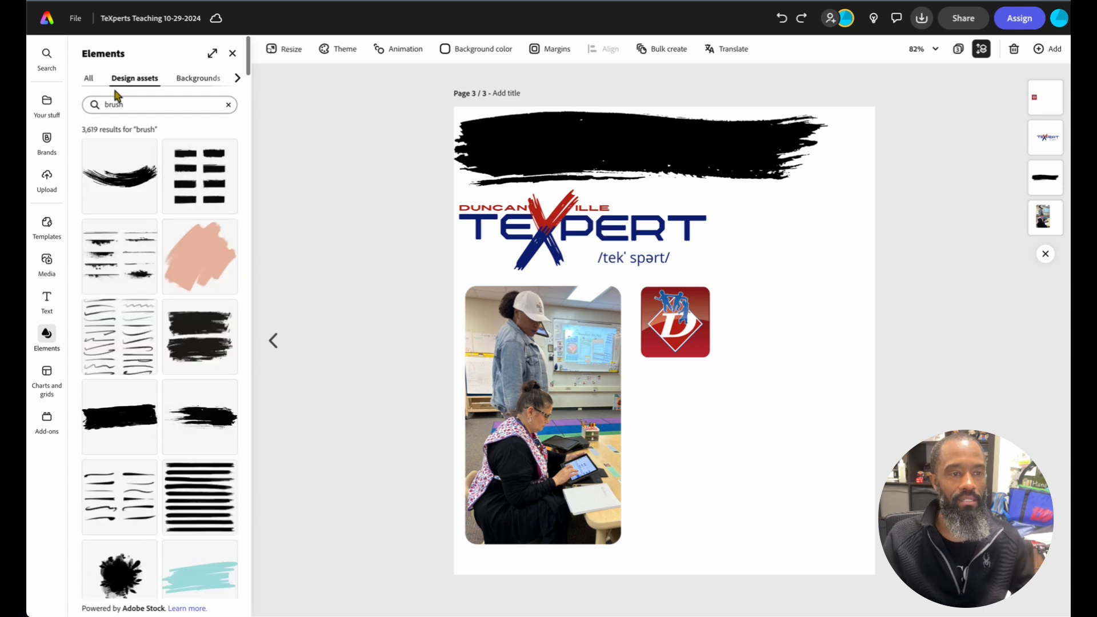
- Search the stock photos for "circuit board" and add the teal circuit board image to the page
left_click(49, 264)
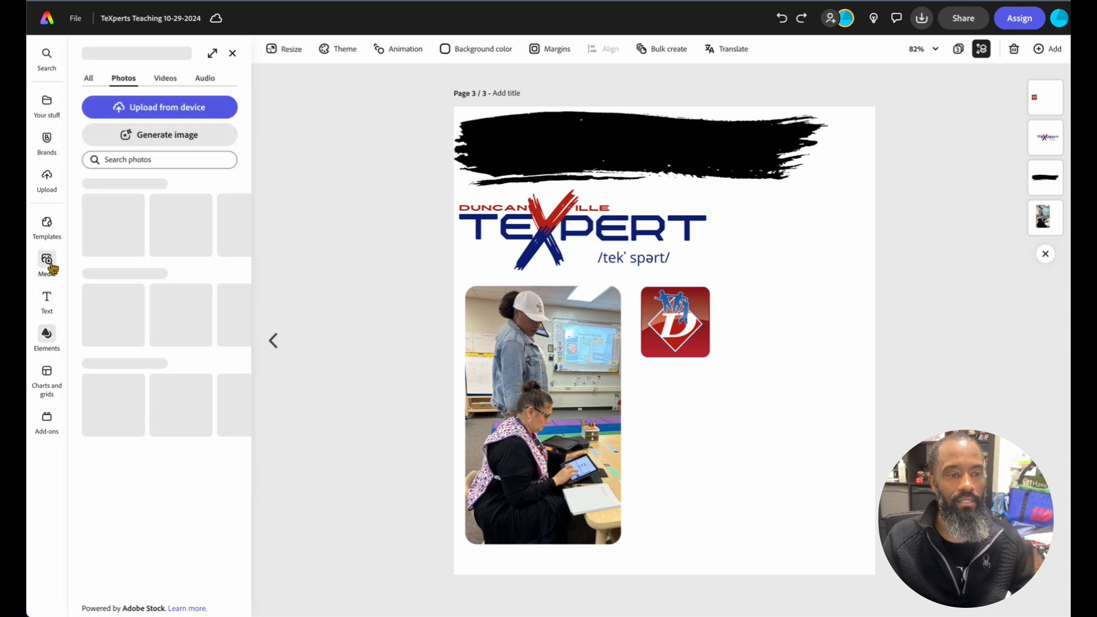
left_click(160, 165)
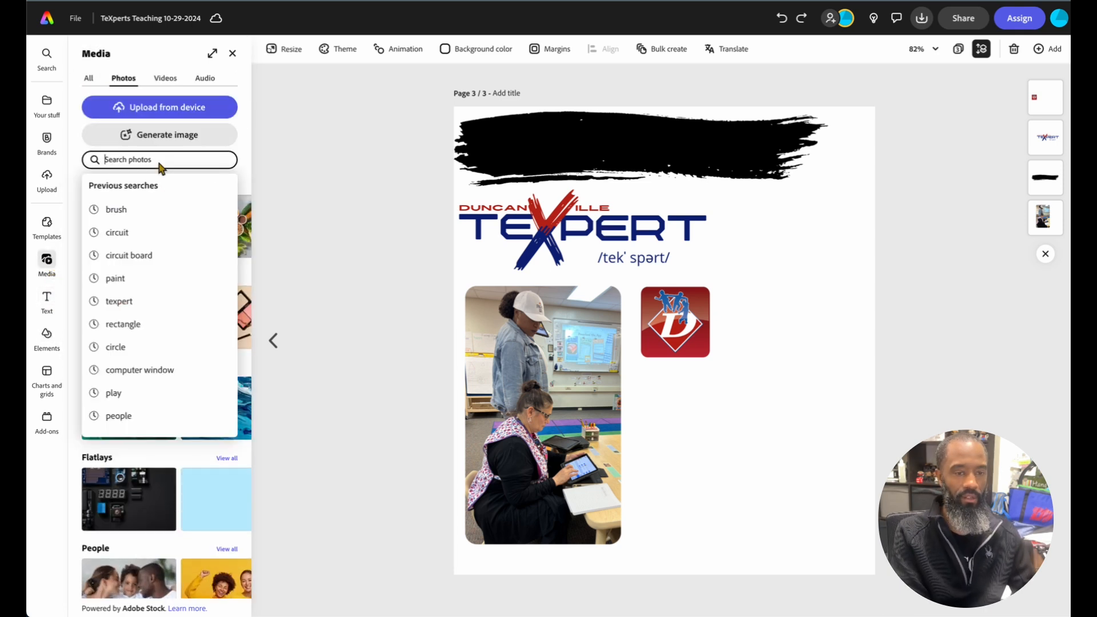
type("cir")
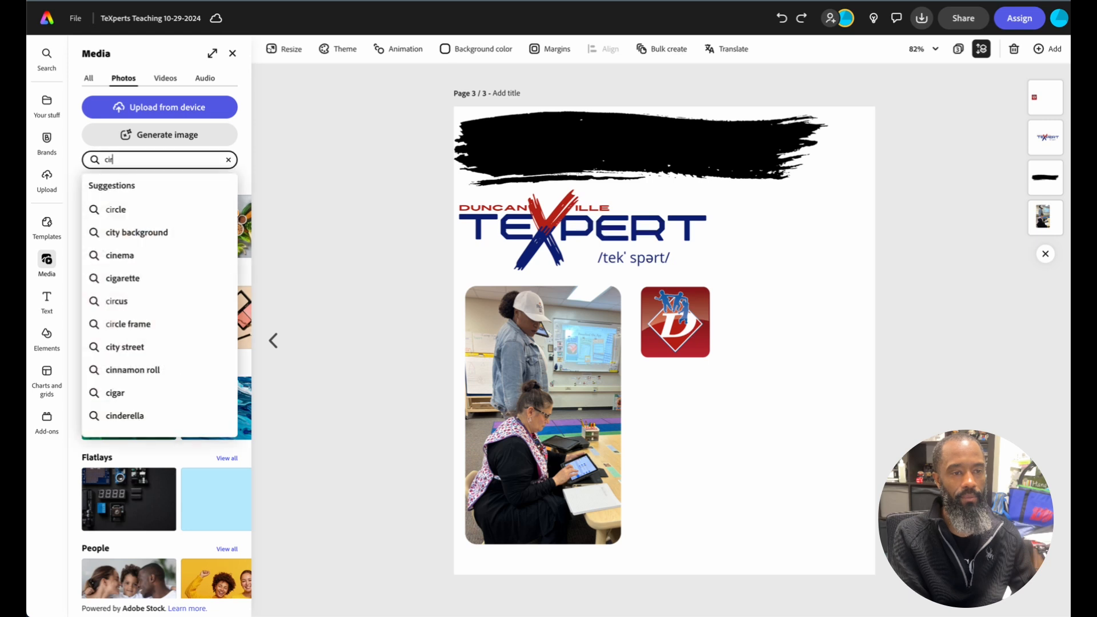
type("cuit board")
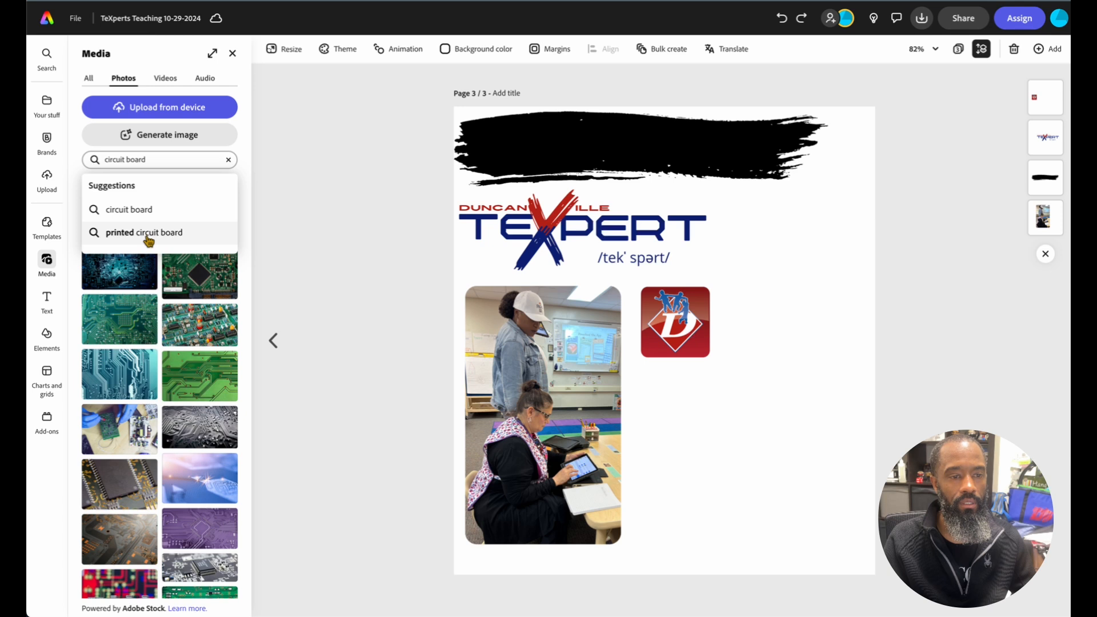
left_click(131, 387)
- Reposition and enlarge the circuit board image until it covers the whole page, aligned with the page's right edge
left_click_drag(713, 380, 663, 257)
left_click_drag(769, 318, 1069, 574)
left_click_drag(868, 463, 587, 457)
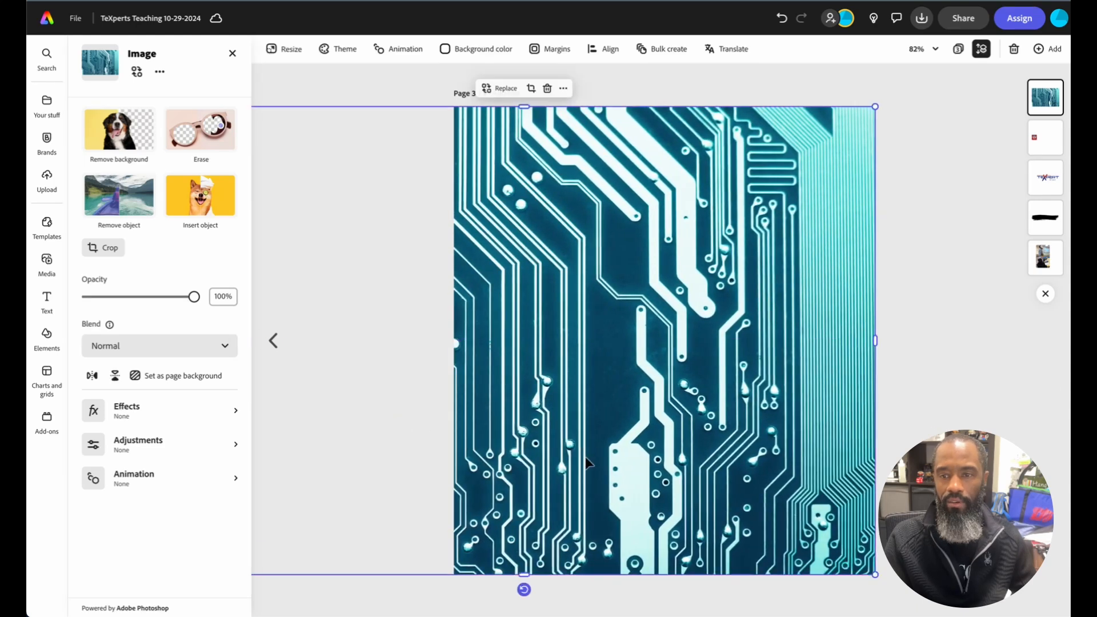
- Send the circuit board image behind all other layers and set its opacity to 82%
left_click_drag(1043, 107, 1046, 280)
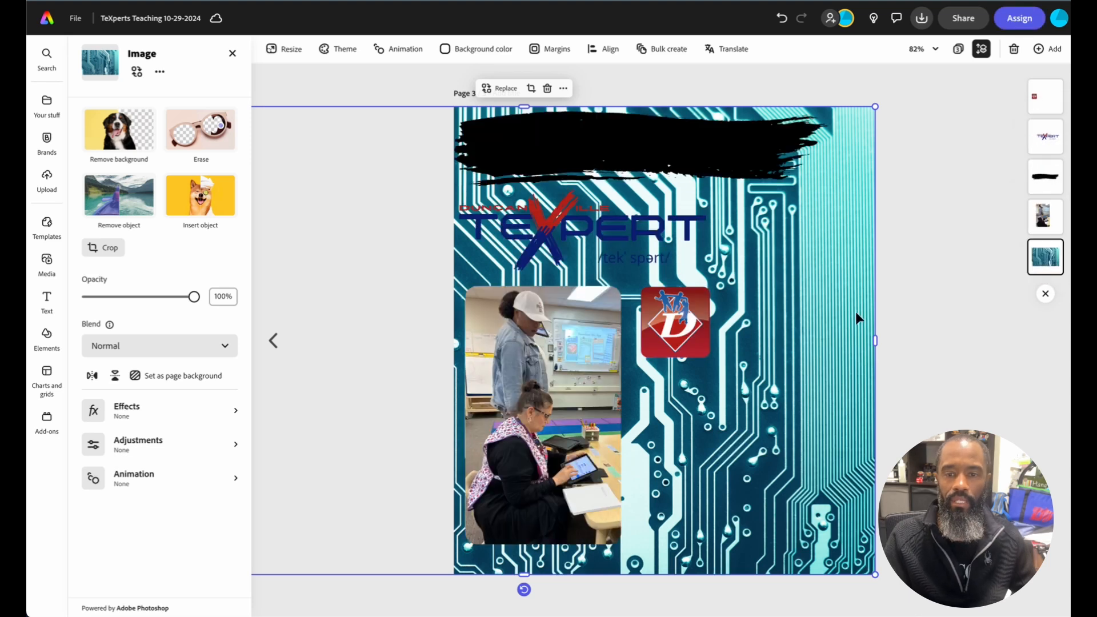
left_click_drag(194, 297, 177, 319)
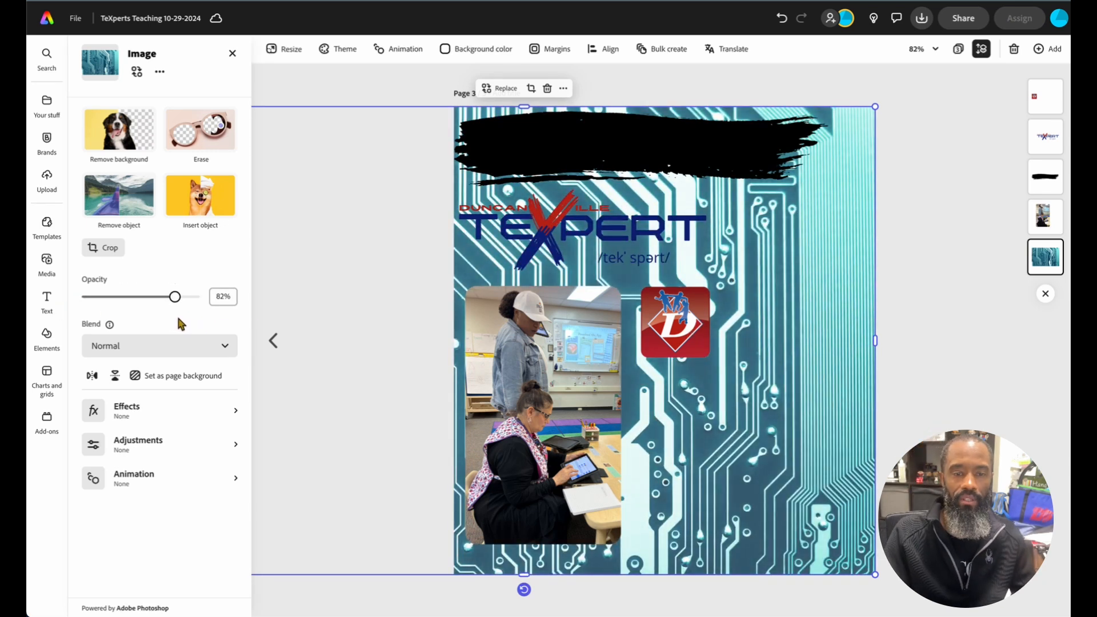
- Extend the classroom photo's crop slightly rightward and downward, and shift the photo toward the page centre
left_click(566, 503)
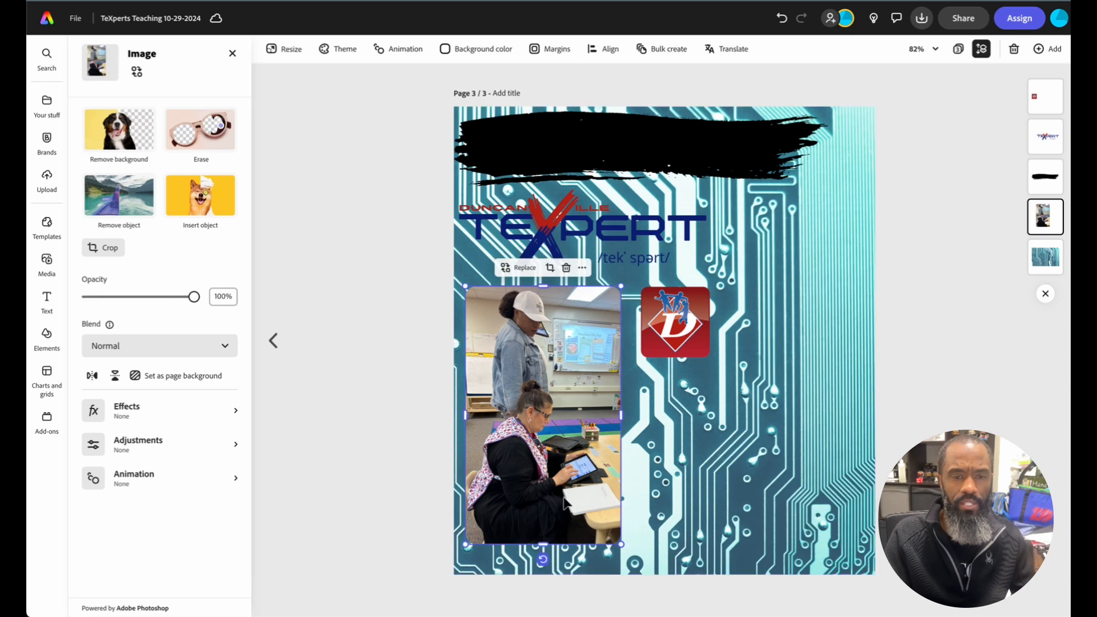
left_click(108, 250)
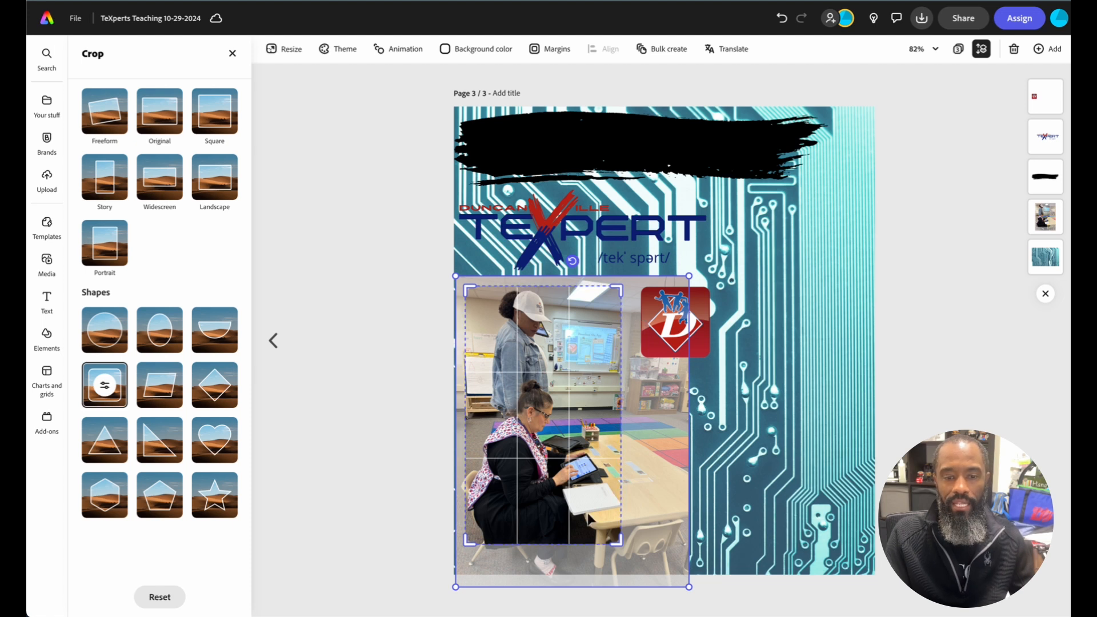
mouse_move(619, 542)
left_mouse_down()
mouse_move(662, 551)
mouse_move(630, 548)
left_mouse_up()
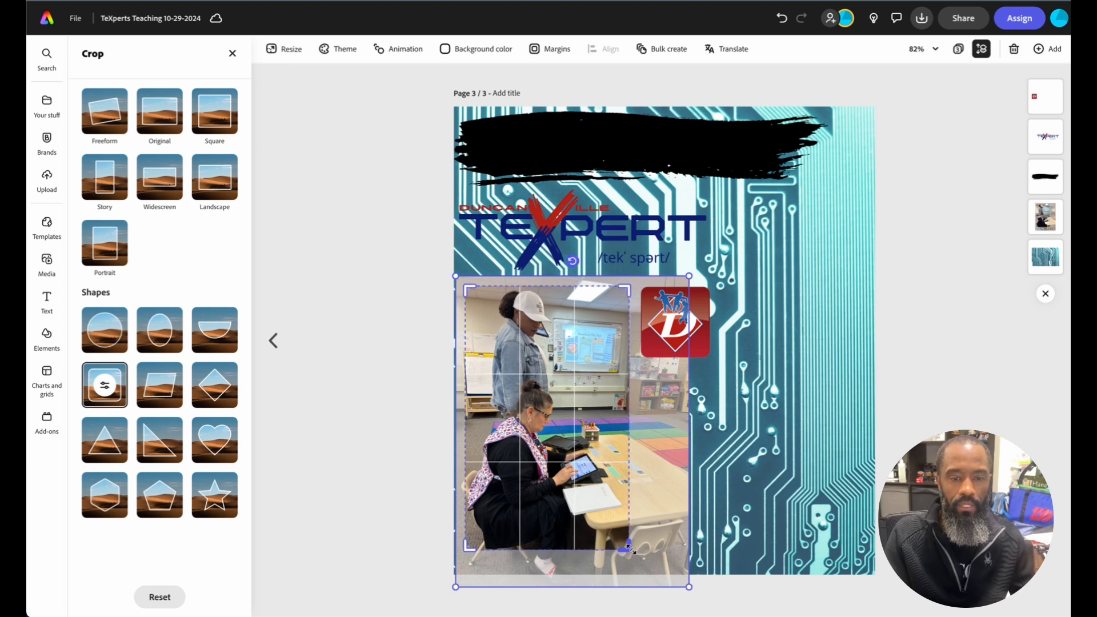
left_click(920, 378)
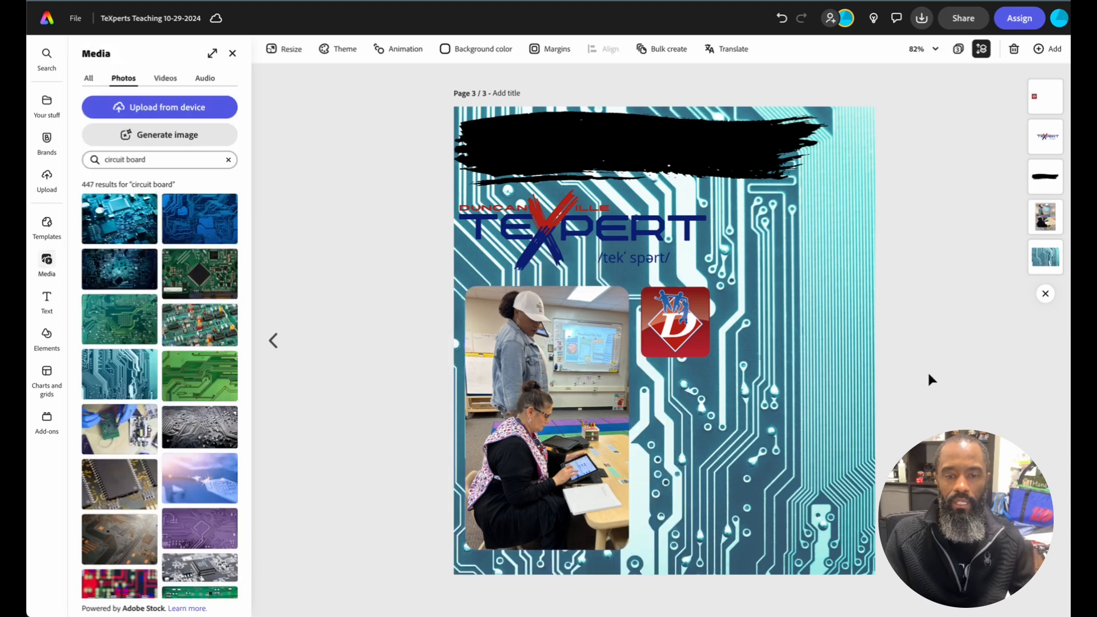
left_click_drag(564, 451, 601, 437)
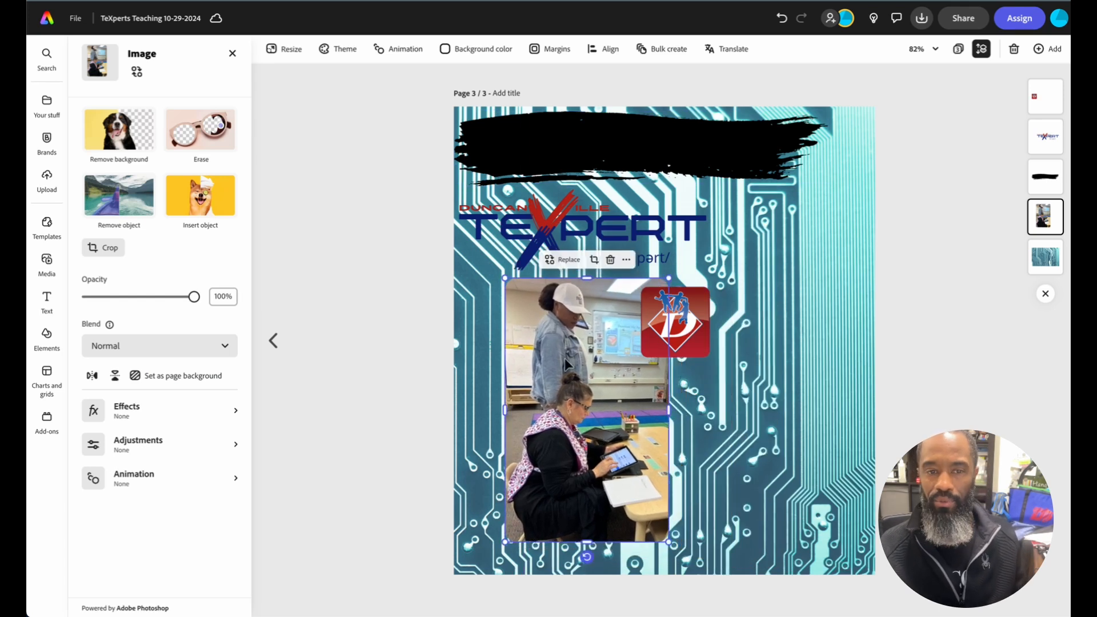
- Shift the TeXpert logo up and right, and place the black brush stroke behind it, scaled down slightly to fit the wordmark
mouse_move(703, 155)
left_mouse_down()
mouse_move(674, 239)
mouse_move(665, 223)
mouse_move(891, 109)
mouse_move(867, 122)
left_mouse_up()
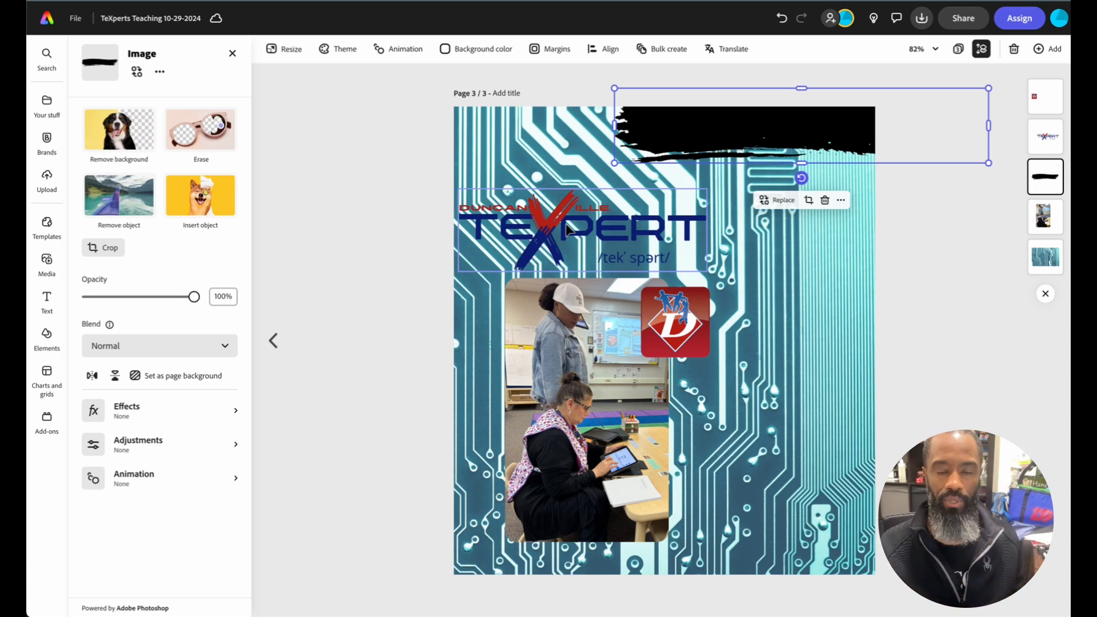
left_click(640, 230)
mouse_move(638, 232)
left_mouse_down()
mouse_move(646, 368)
mouse_move(664, 337)
mouse_move(614, 191)
mouse_move(610, 220)
left_mouse_up()
left_click(734, 150)
mouse_move(768, 142)
left_mouse_down()
mouse_move(643, 226)
mouse_move(617, 224)
left_mouse_up()
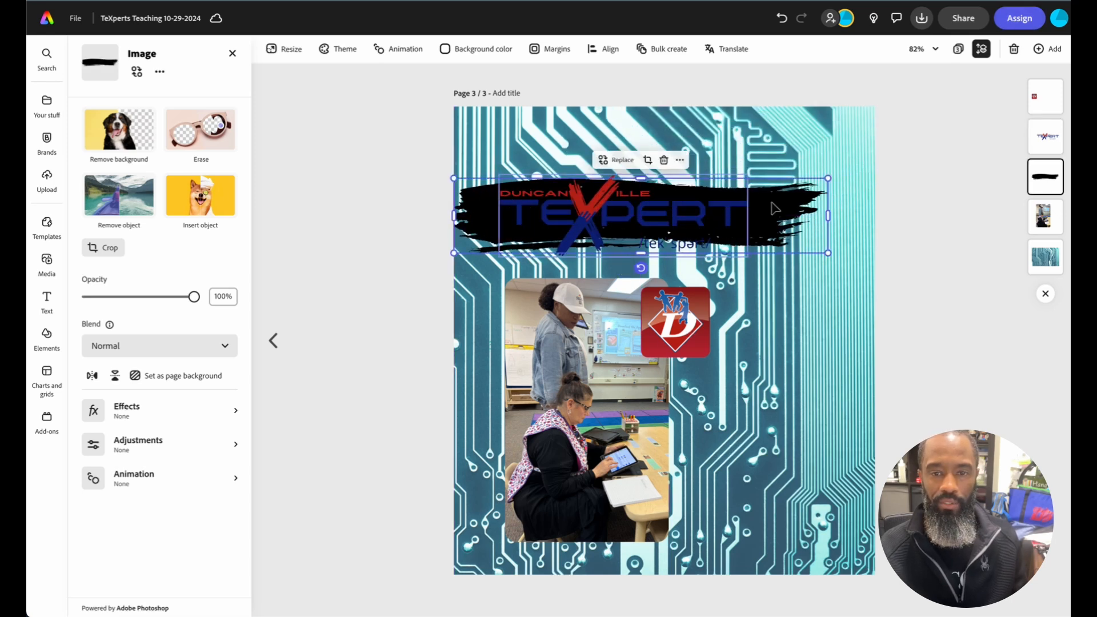
left_click_drag(829, 176, 769, 192)
left_click_drag(465, 234, 486, 229)
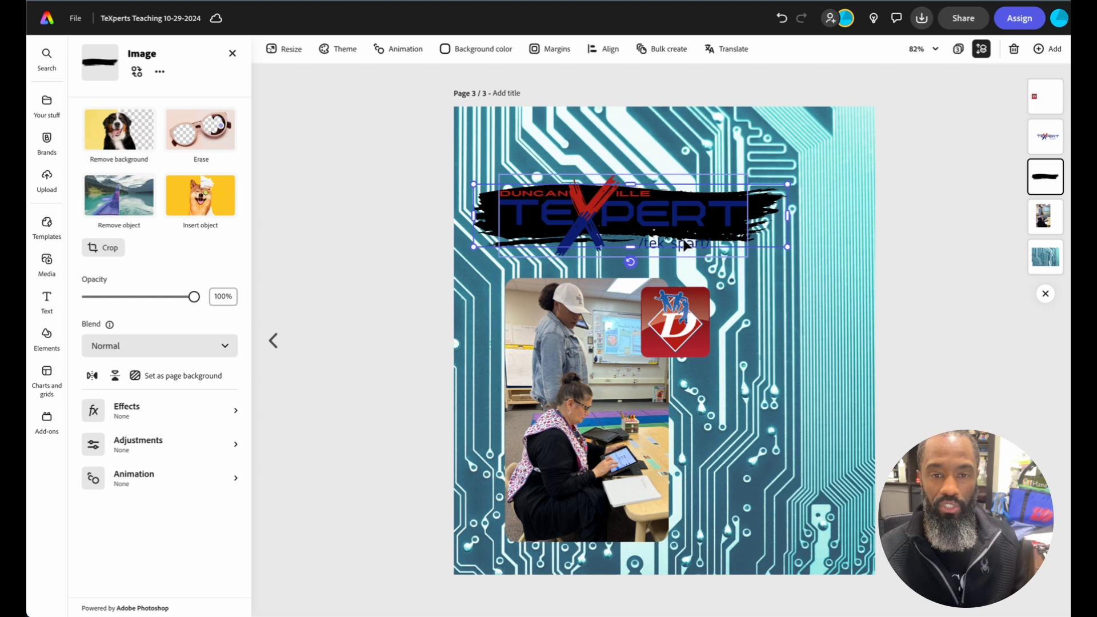
- Group the TeXpert logo with the brush stroke and move the group up and right, above the classroom photo
left_click(651, 222, "shift")
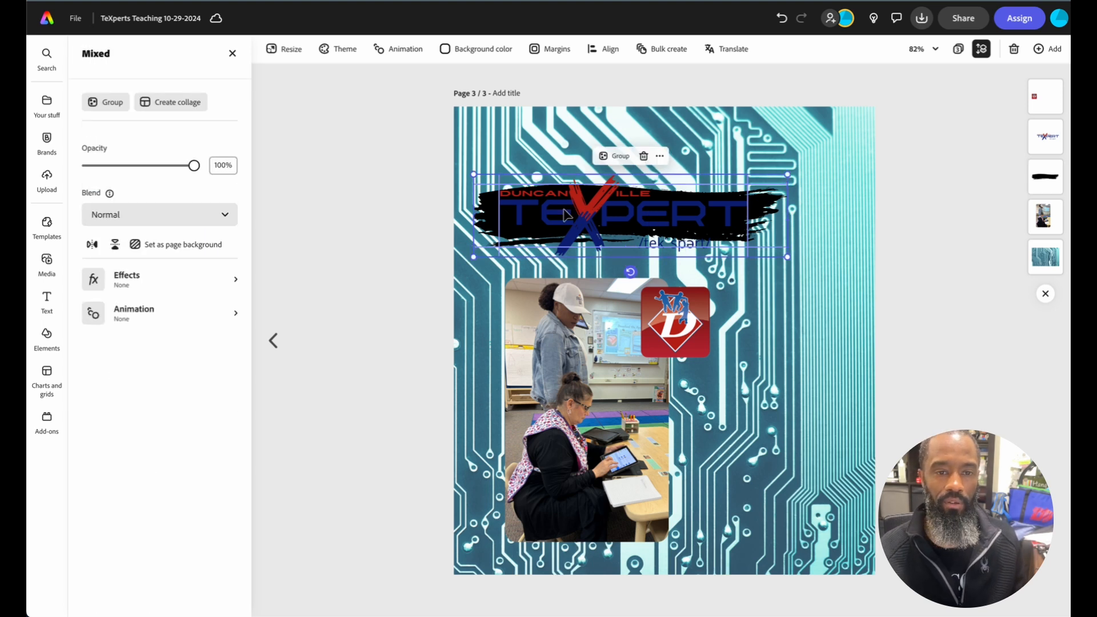
left_click(619, 157)
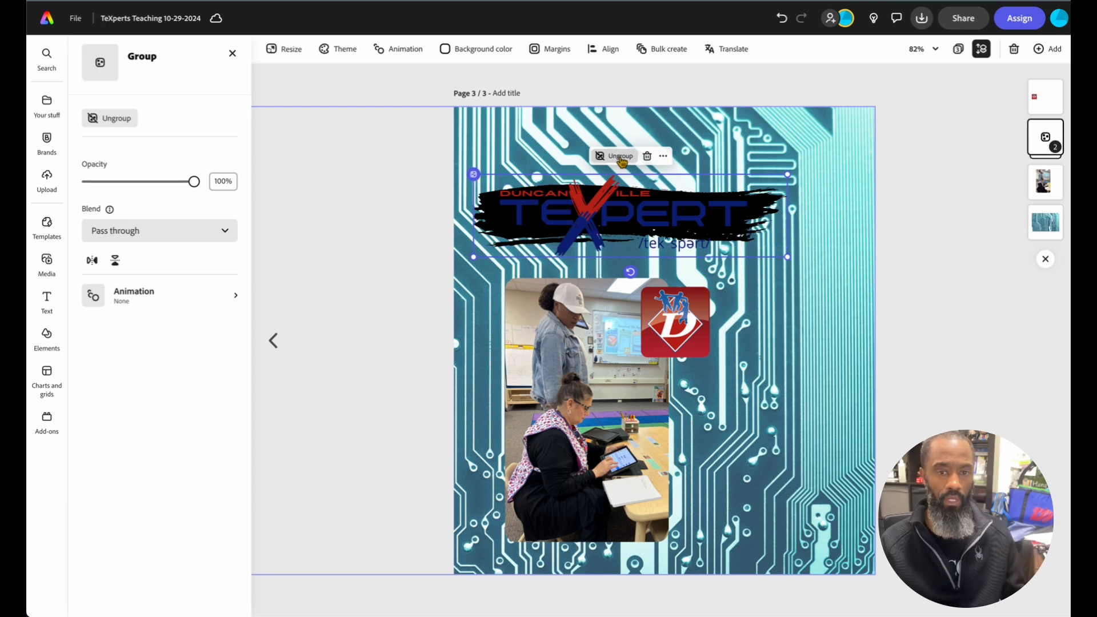
mouse_move(616, 229)
left_mouse_down()
mouse_move(585, 198)
mouse_move(645, 212)
left_mouse_up()
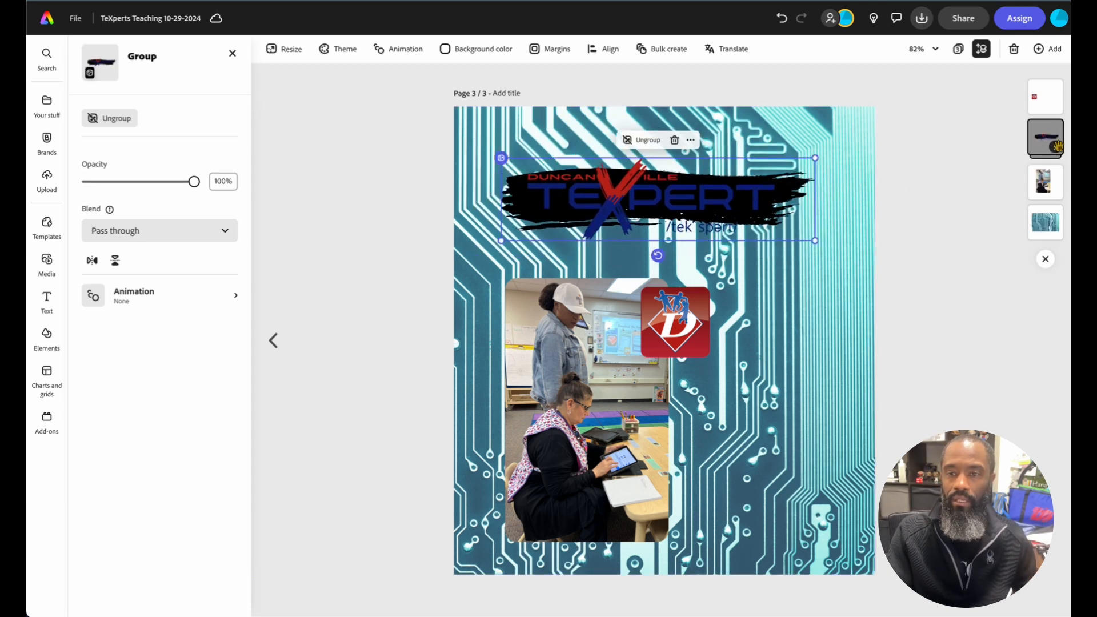
- Inspect the layers inside the logo group and return to the page's full layer stack
left_click(1045, 141)
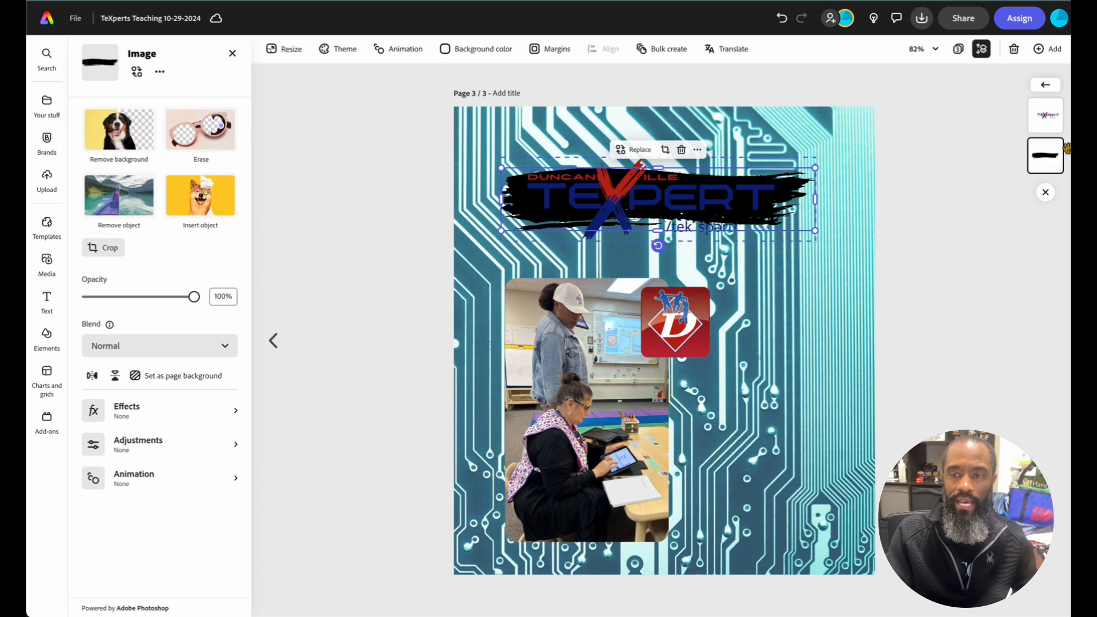
left_click(1048, 86)
left_click(1036, 151)
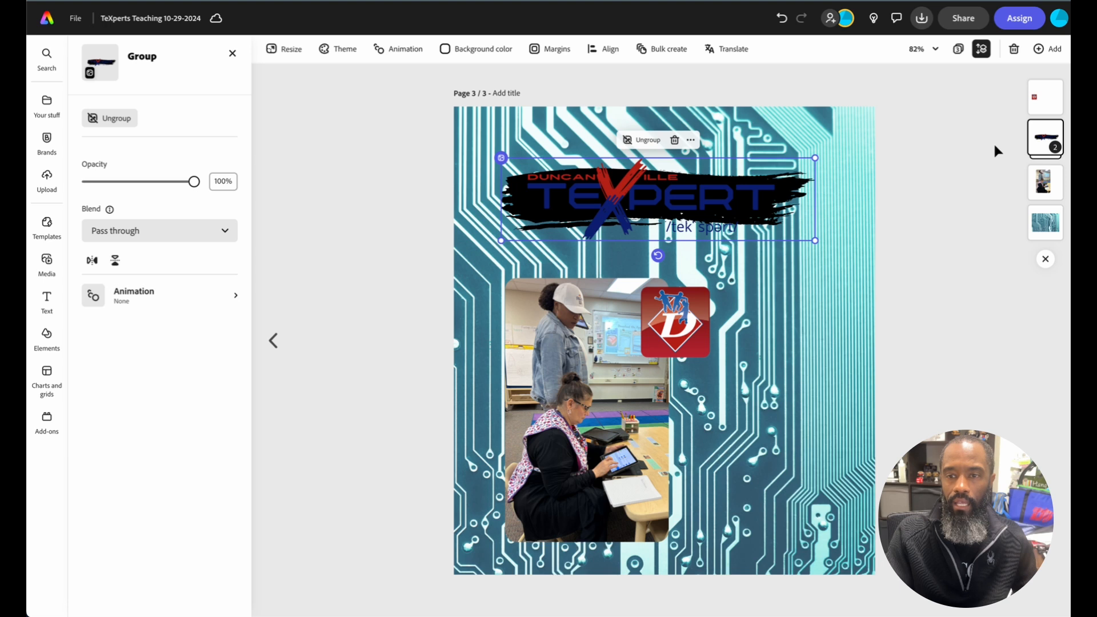
- Recolor the brush stroke inside the TeXpert logo group white using a custom duotone effect with white shadows
left_click(1045, 142)
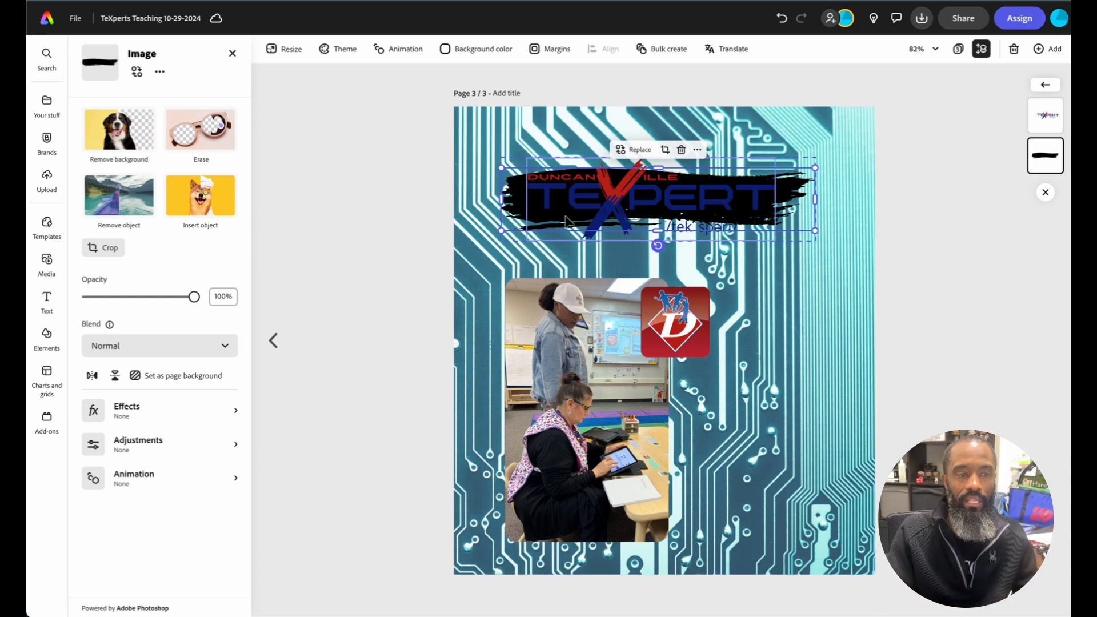
left_click(130, 413)
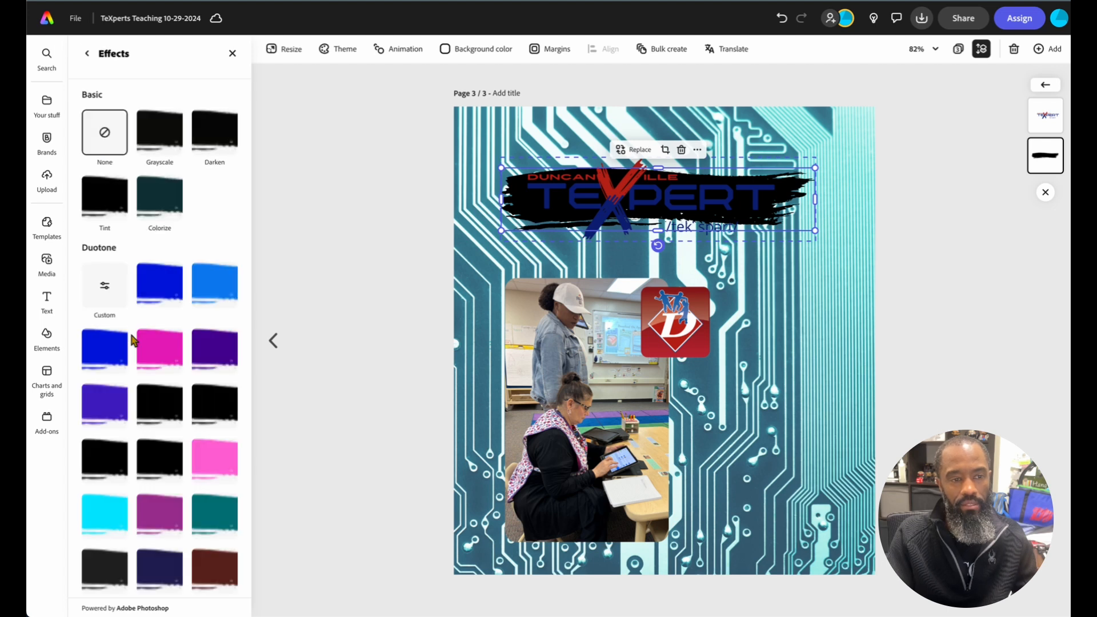
left_click(159, 286)
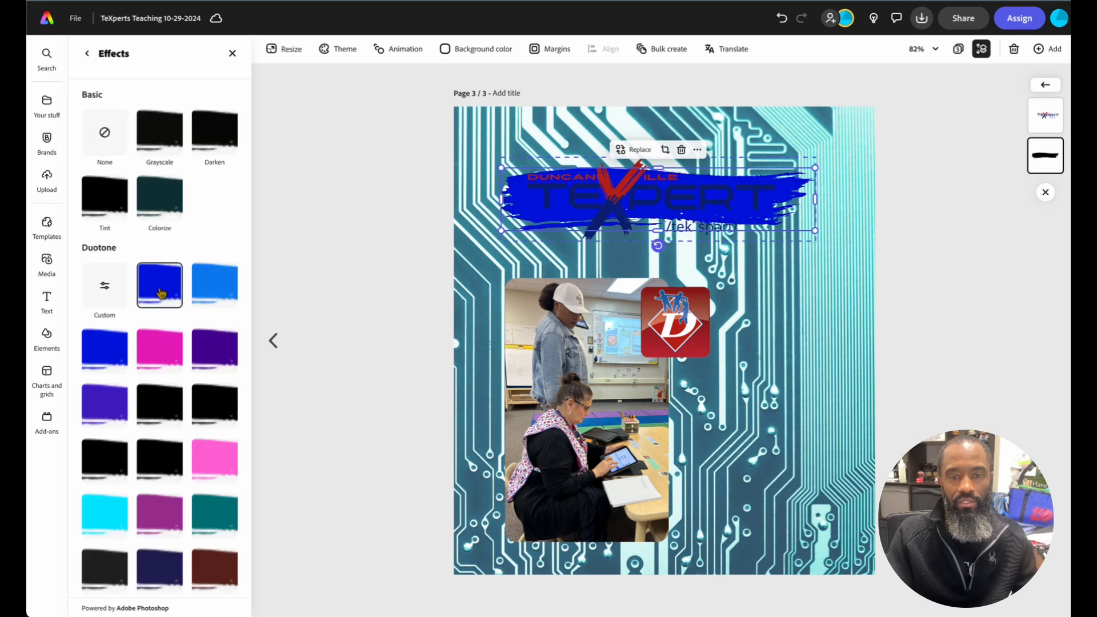
left_click(209, 348)
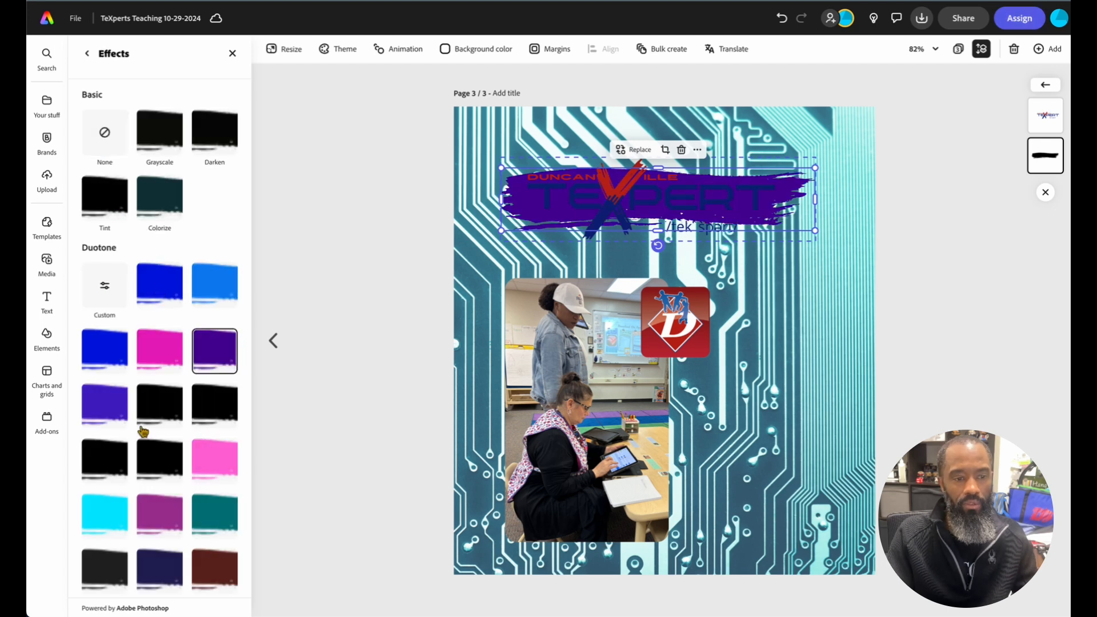
left_click(162, 479)
left_click(103, 458)
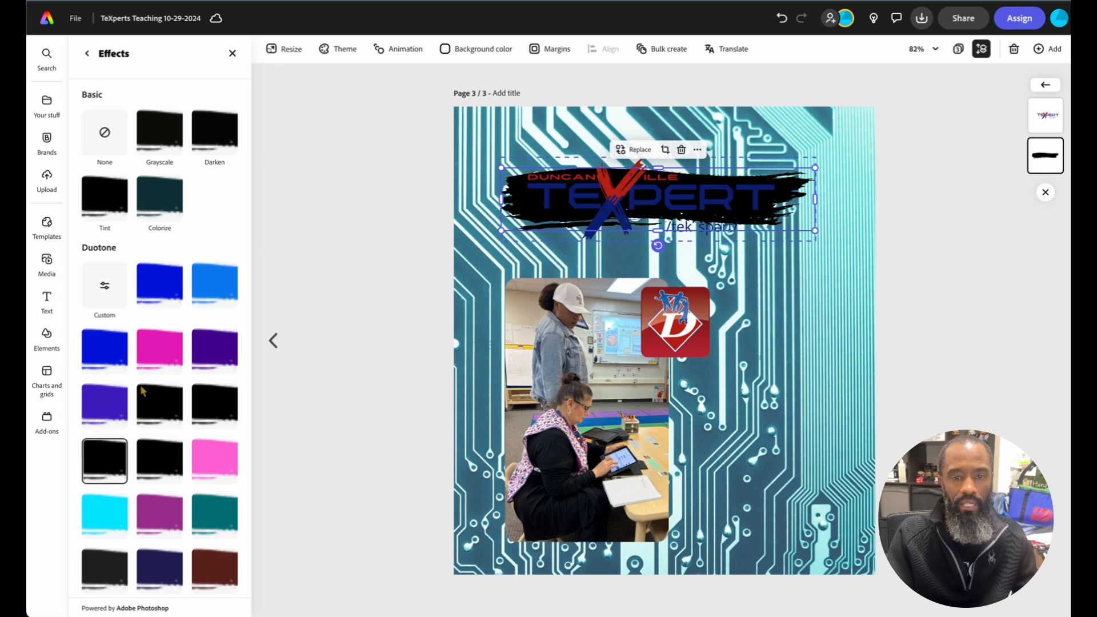
left_click(107, 294)
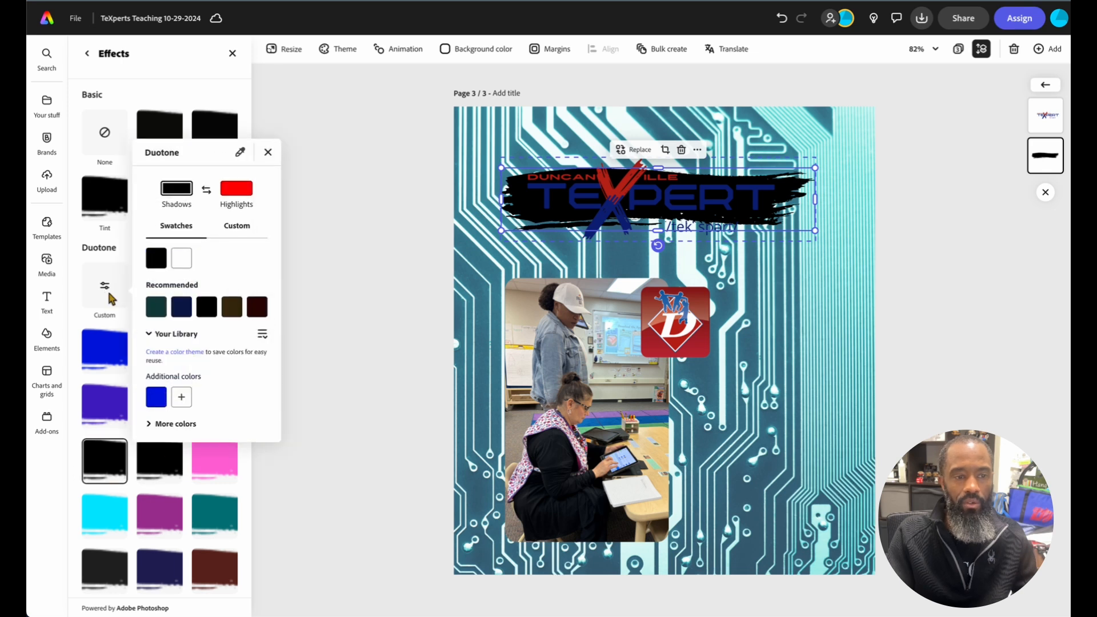
left_click(182, 260)
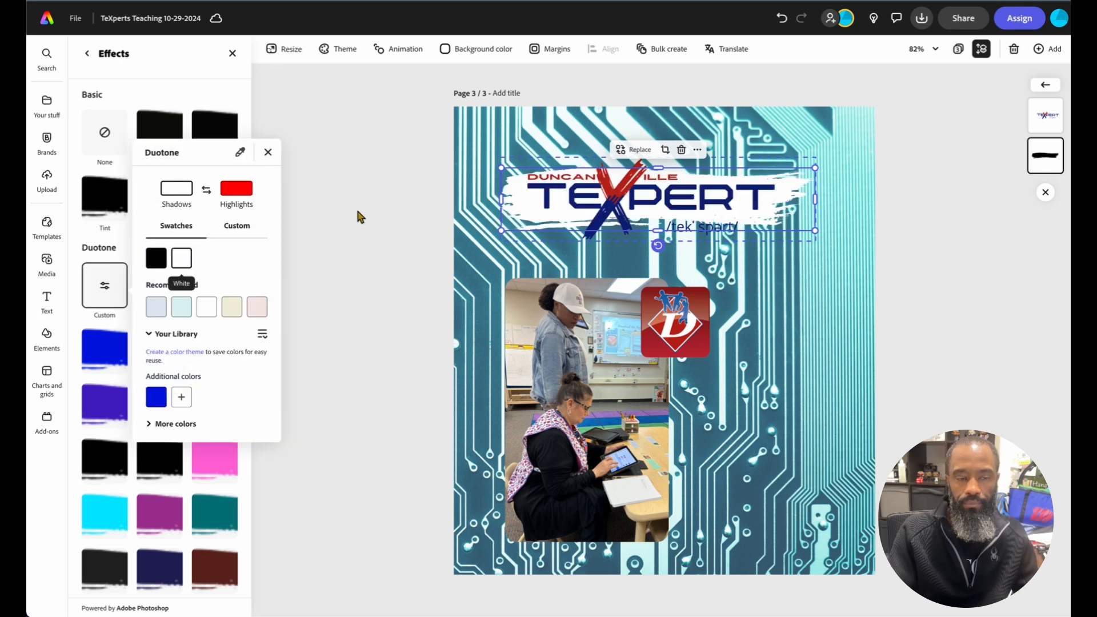
left_click(268, 153)
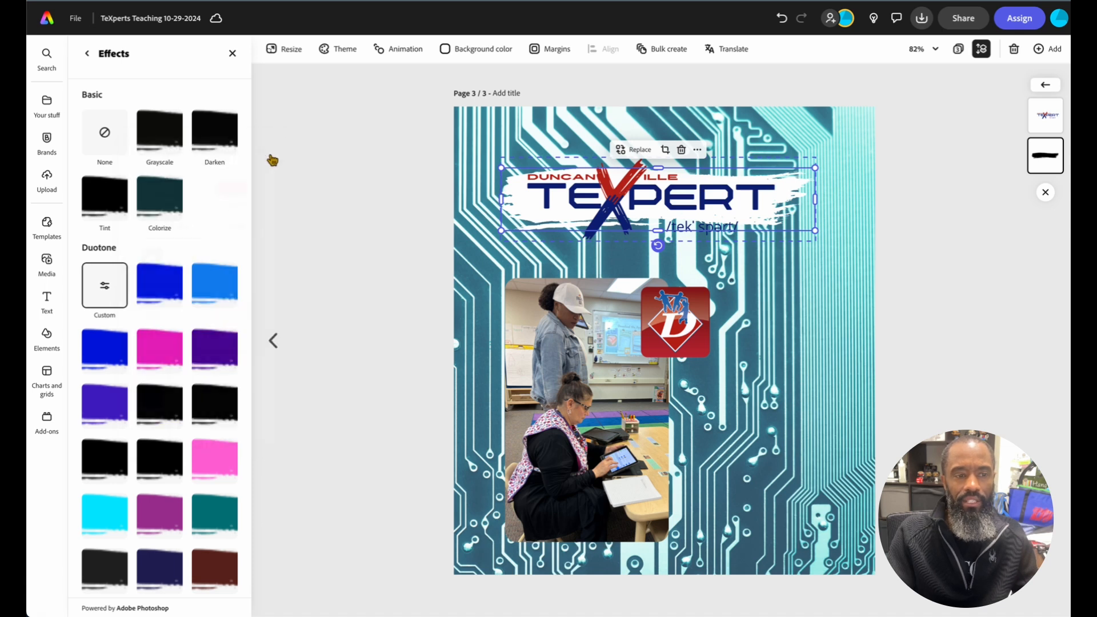
left_click(88, 55)
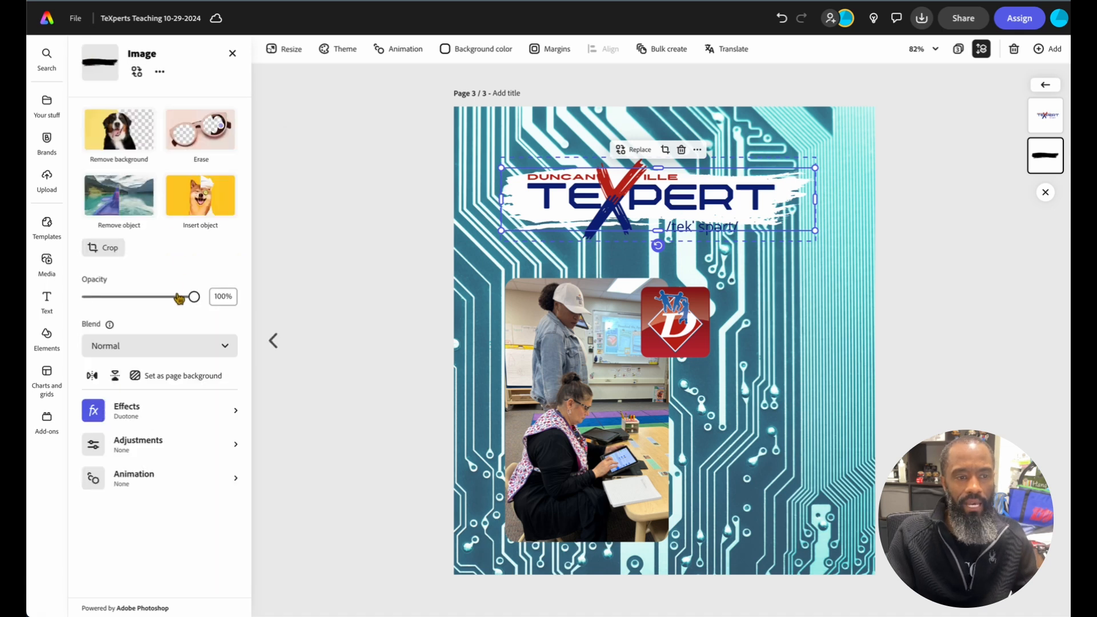
- Lower the white brush stroke's opacity to 61%
left_click_drag(196, 303, 154, 303)
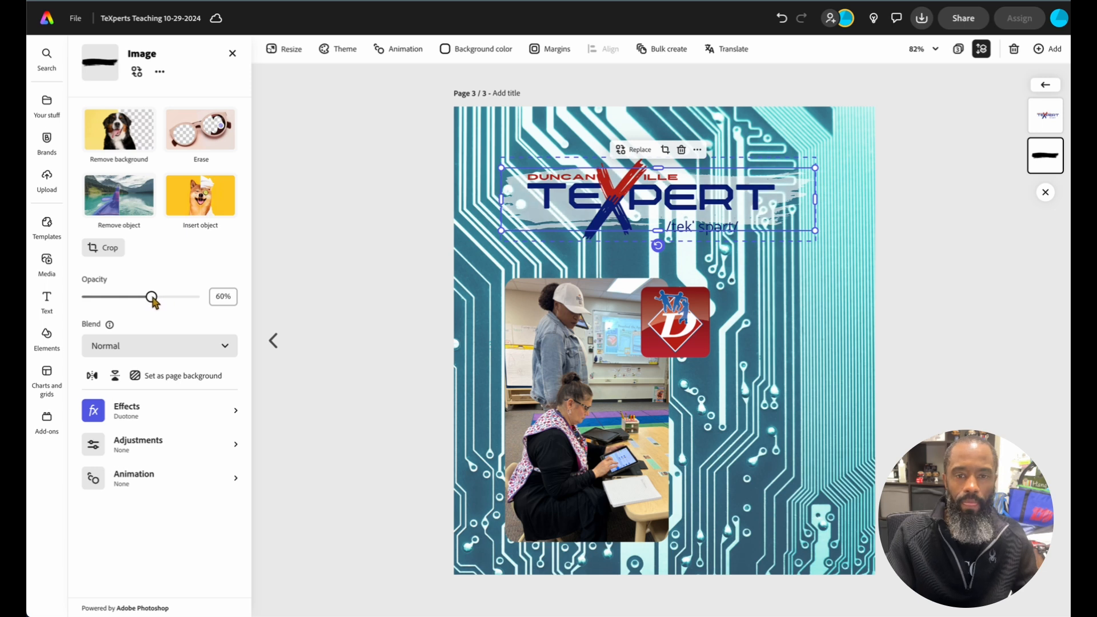
left_click_drag(155, 303, 156, 302)
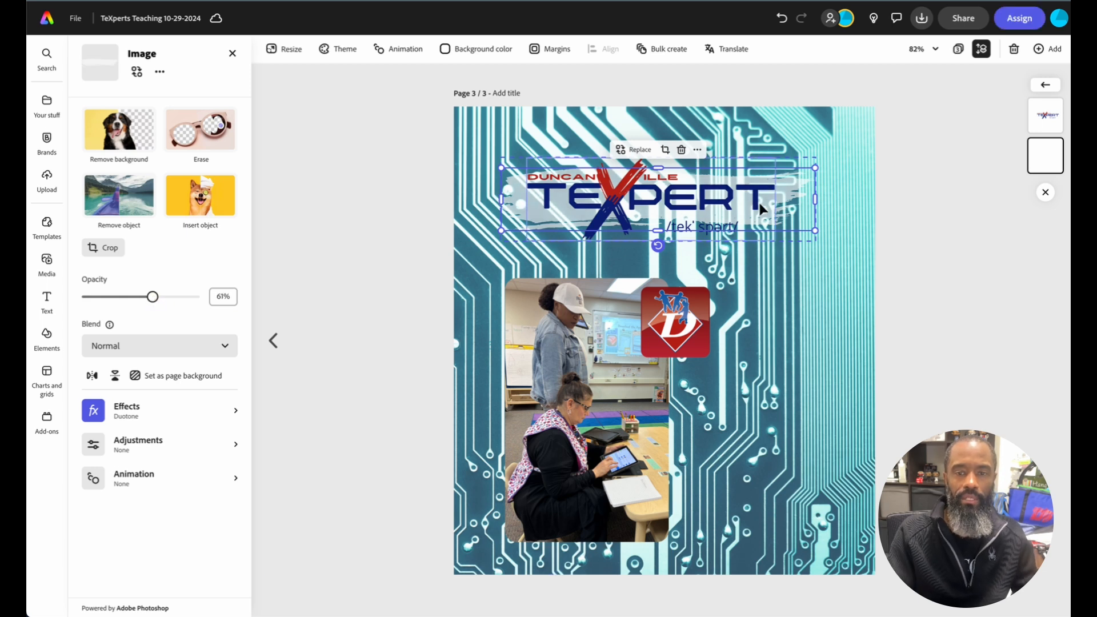
left_click(961, 151)
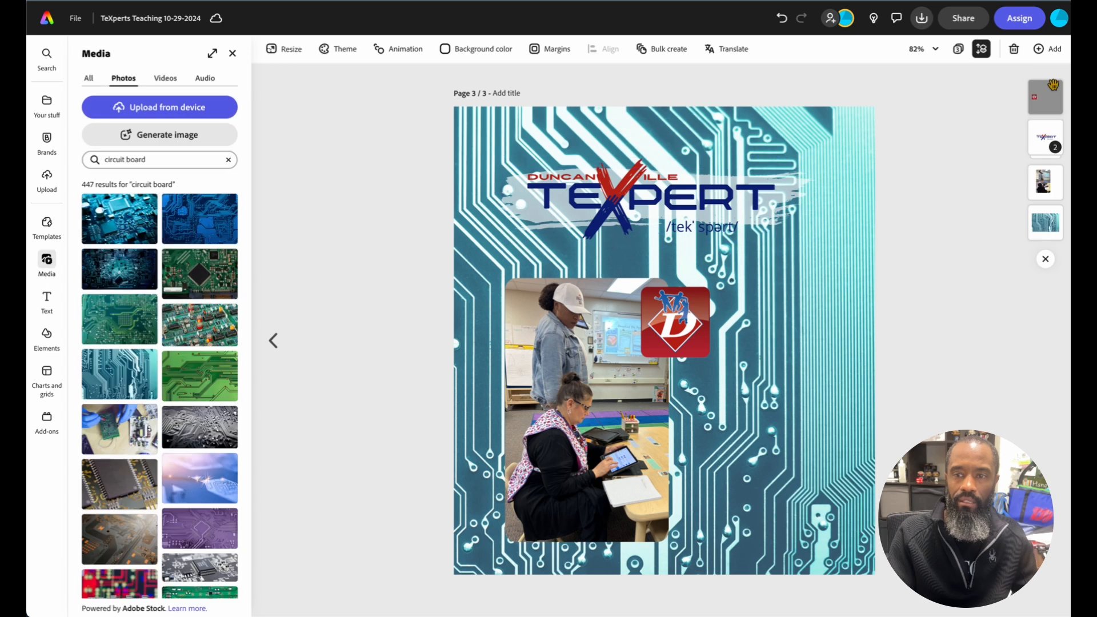
- Move the TeXpert logo group up near the page's top edge and centre it horizontally
left_click_drag(695, 195, 673, 316)
key("ctrl+z")
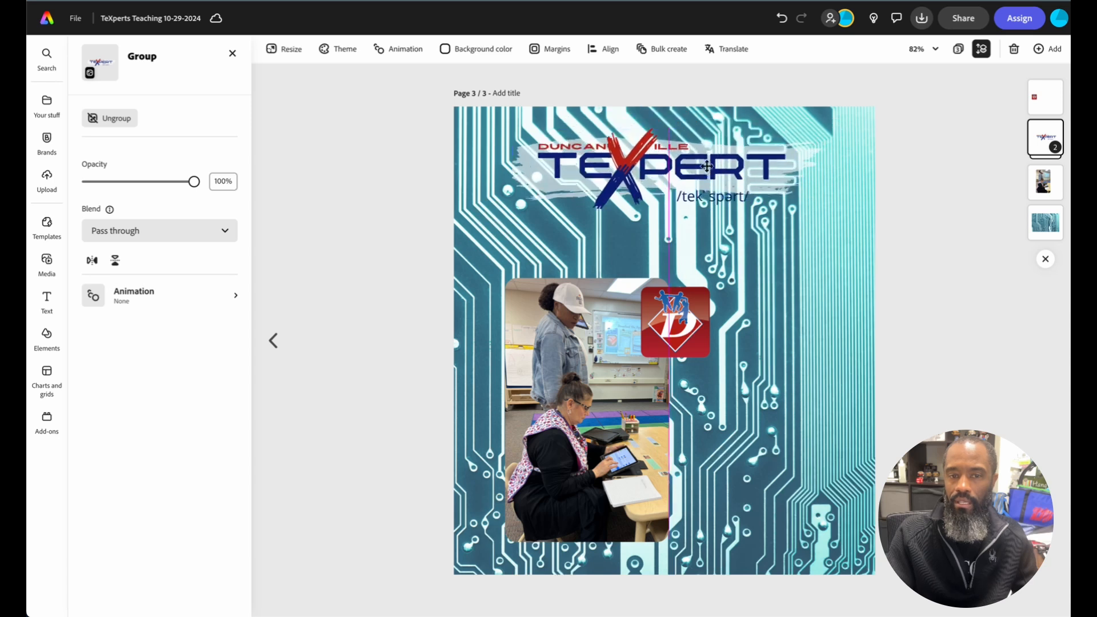
left_click_drag(1070, 131, 1069, 75)
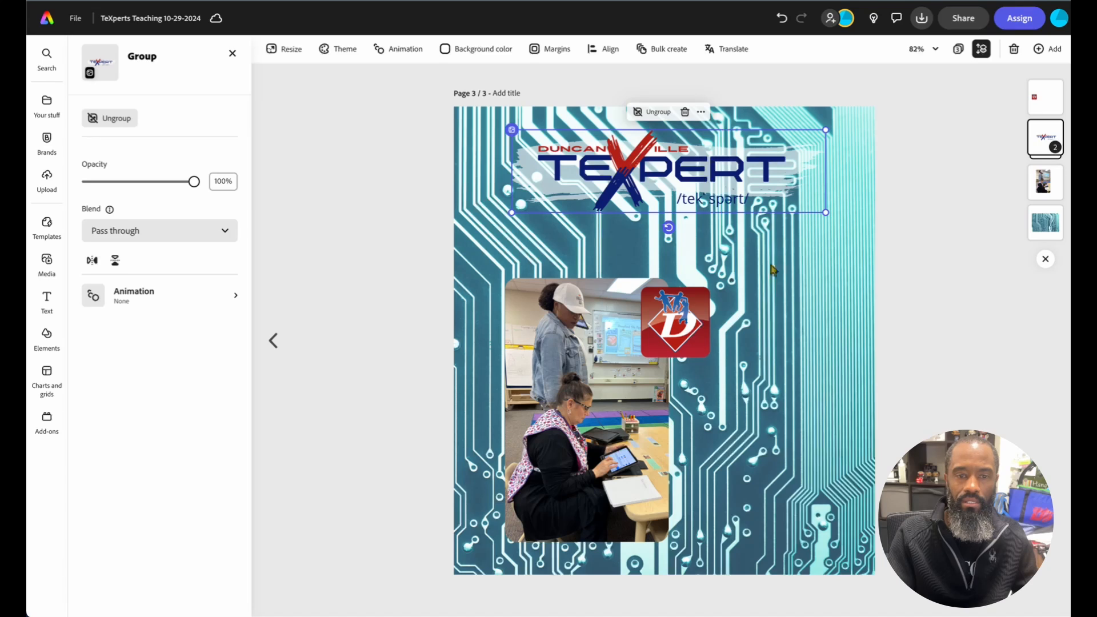
- Enlarge the classroom photo to nearly the full page height and centre it on the page behind the logos
left_click(555, 444)
left_click_drag(669, 541, 689, 574)
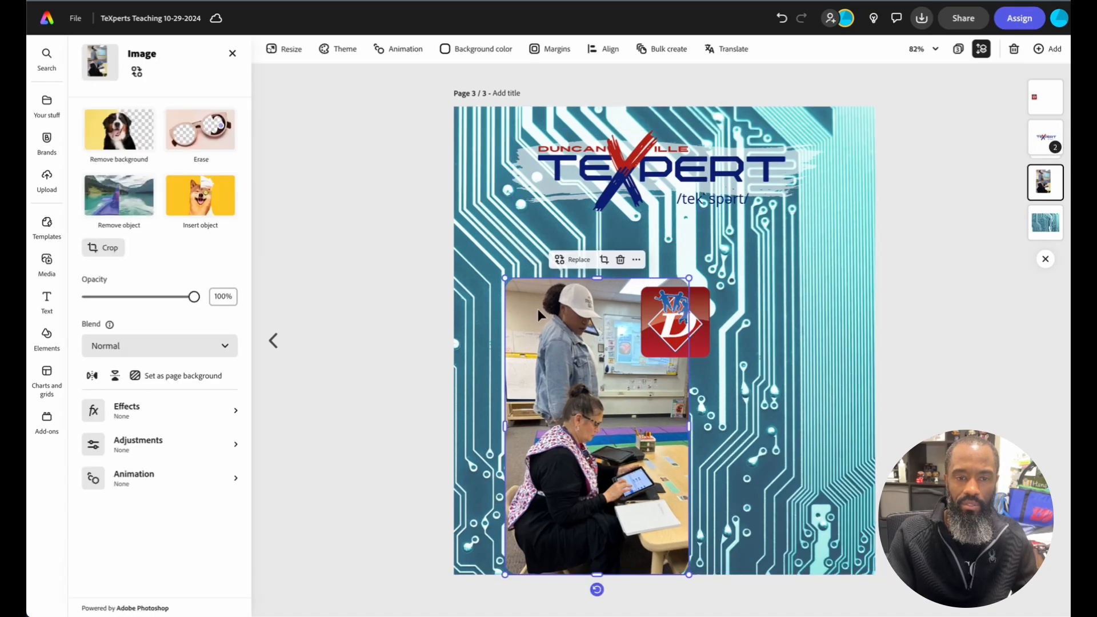
left_click_drag(501, 279, 420, 174)
left_click_drag(571, 477, 689, 473)
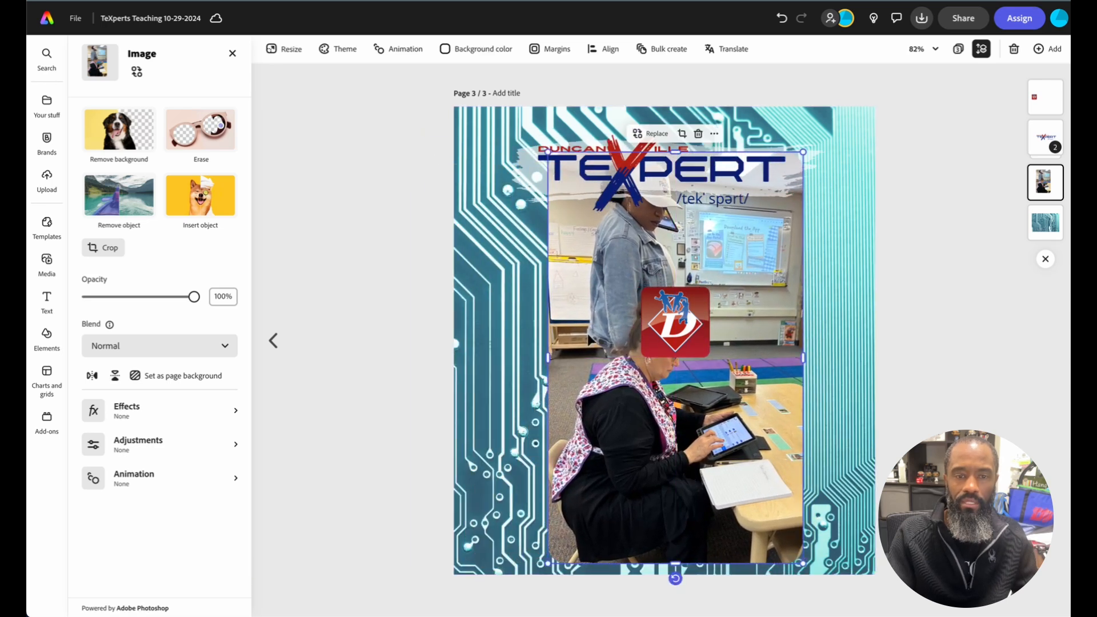
left_click_drag(547, 152, 514, 128)
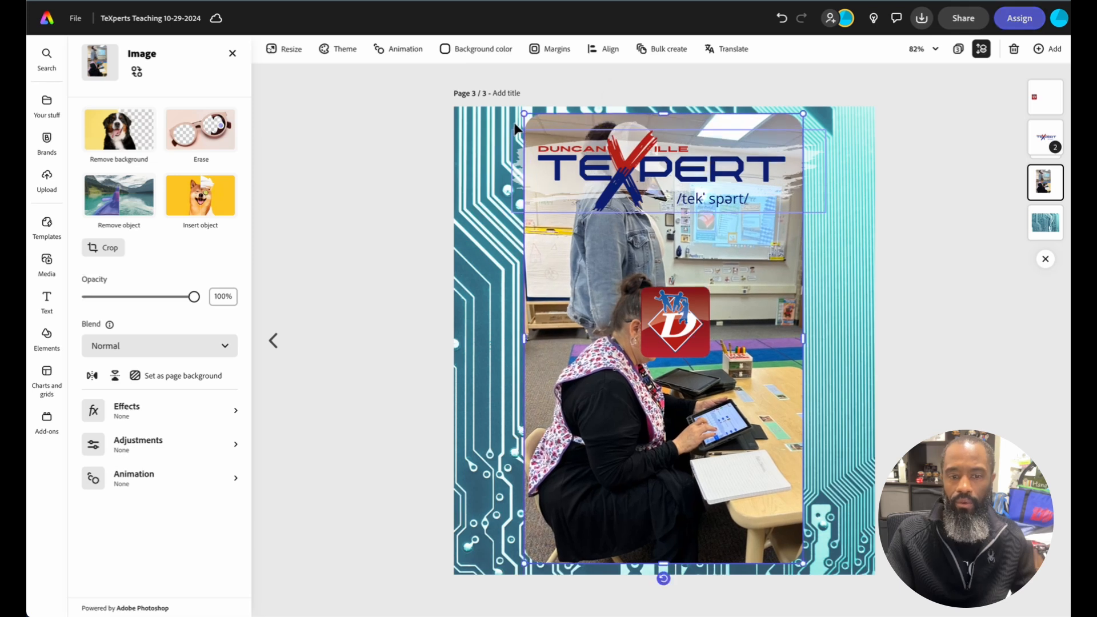
left_click_drag(691, 499, 695, 497)
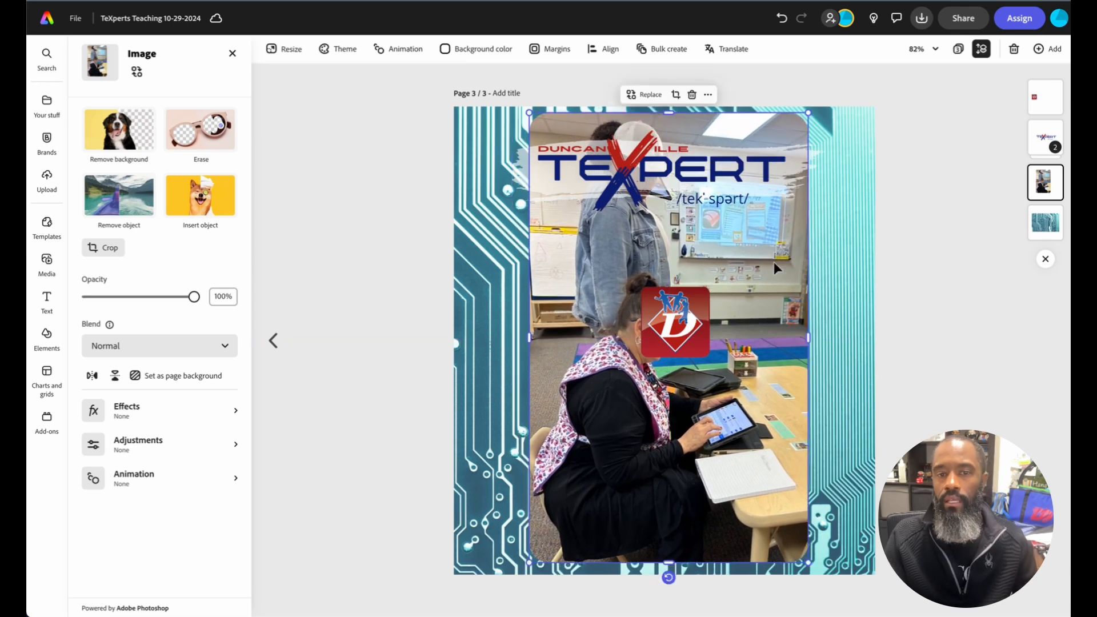
- Scale up the TeXpert logo group to span nearly the full page width across the top of the photo
left_click(660, 165)
left_click_drag(513, 211, 471, 239)
left_click_drag(826, 128, 879, 115)
left_click_drag(625, 194, 621, 194)
- Move the district logo to the photo's lower-right corner and compare the layout with the finished reference poster
left_click_drag(680, 357, 808, 537)
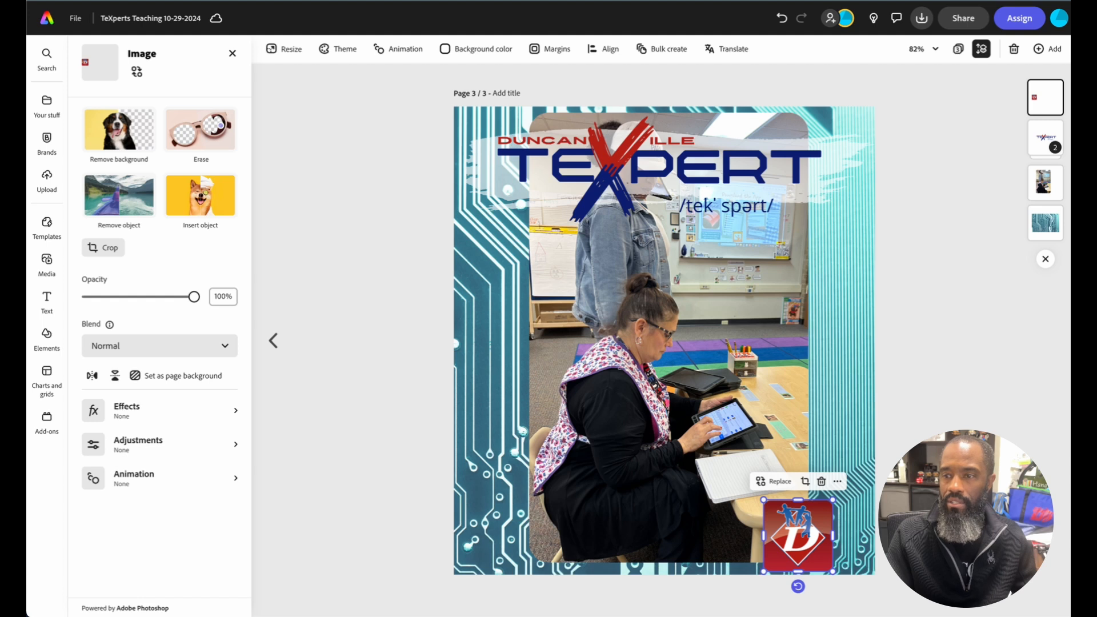
left_click_drag(1071, 64, 599, 67)
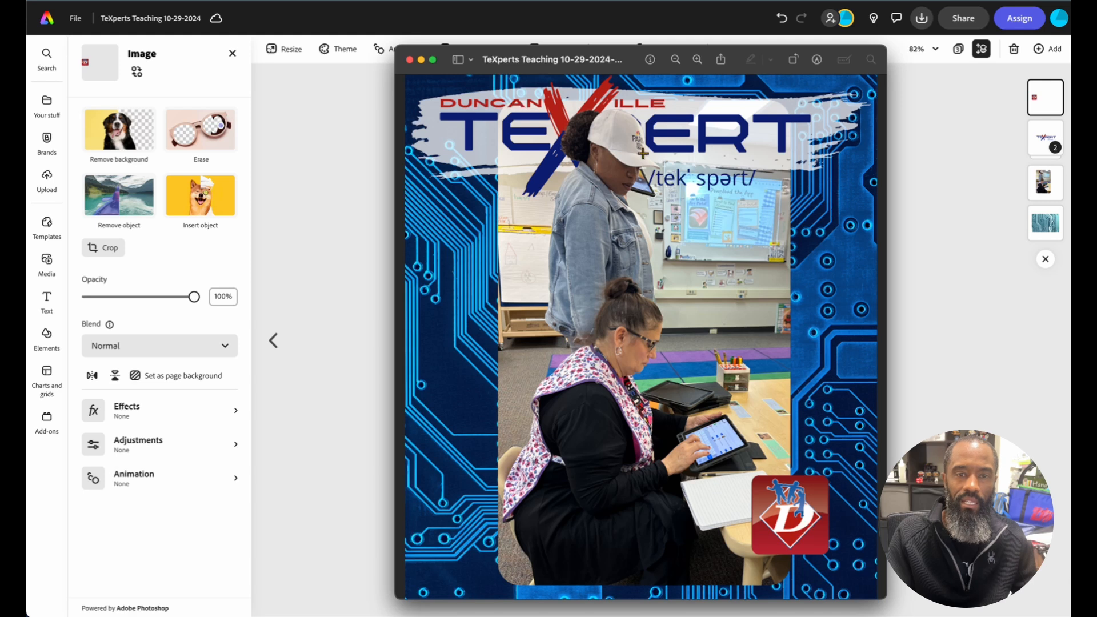
left_click_drag(562, 67, 1071, 64)
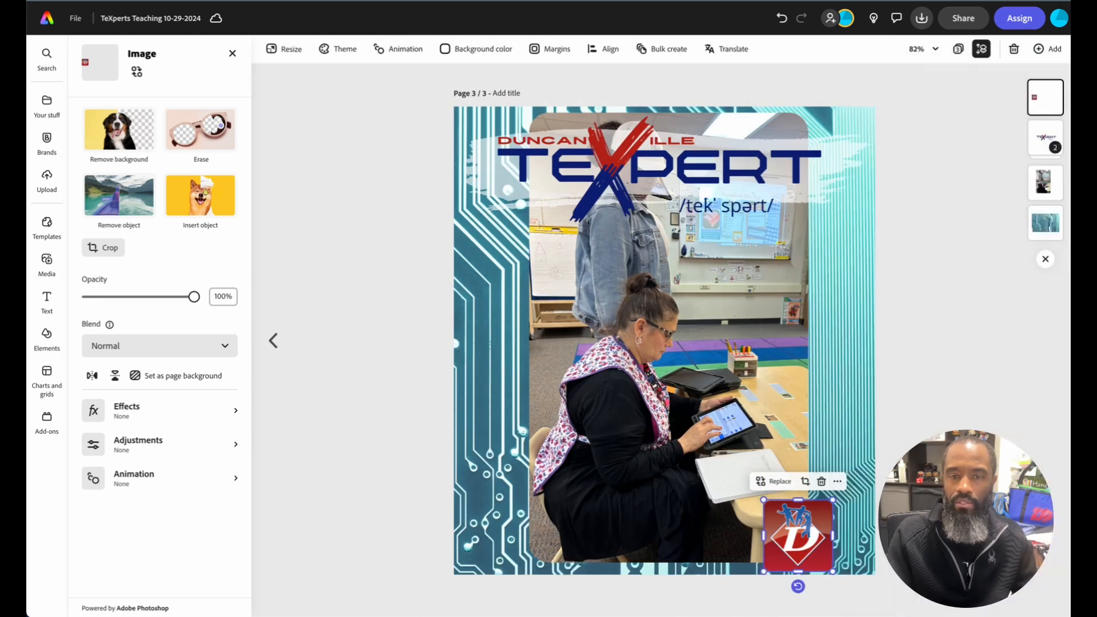
- Duplicate the classroom photo in place and remove the background from the copy
left_click(784, 362)
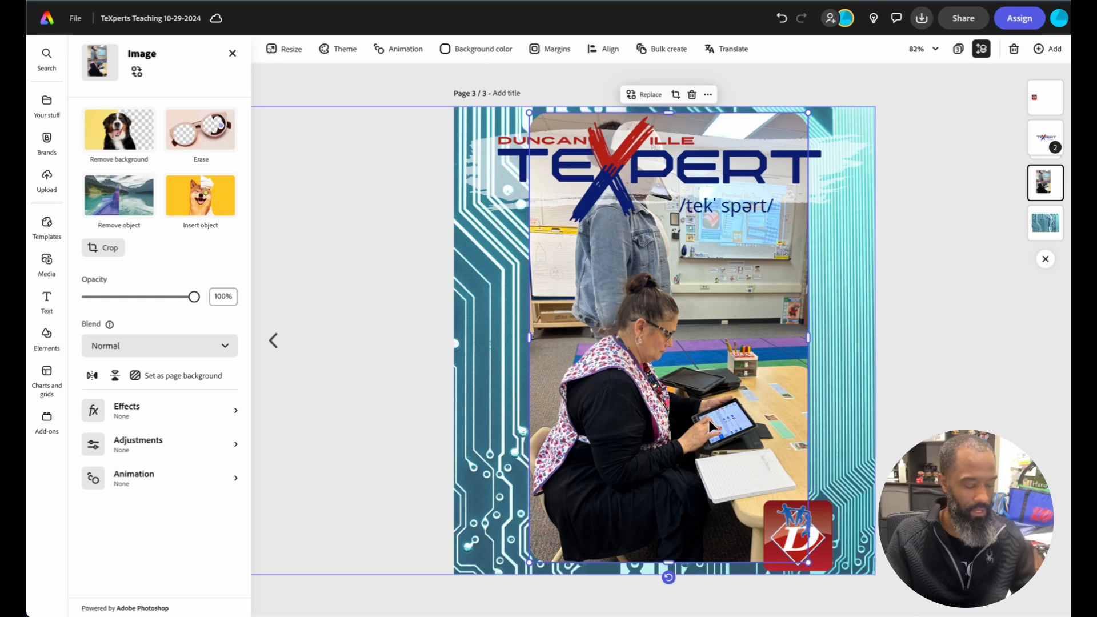
key("ctrl+d")
left_click_drag(804, 463, 746, 404)
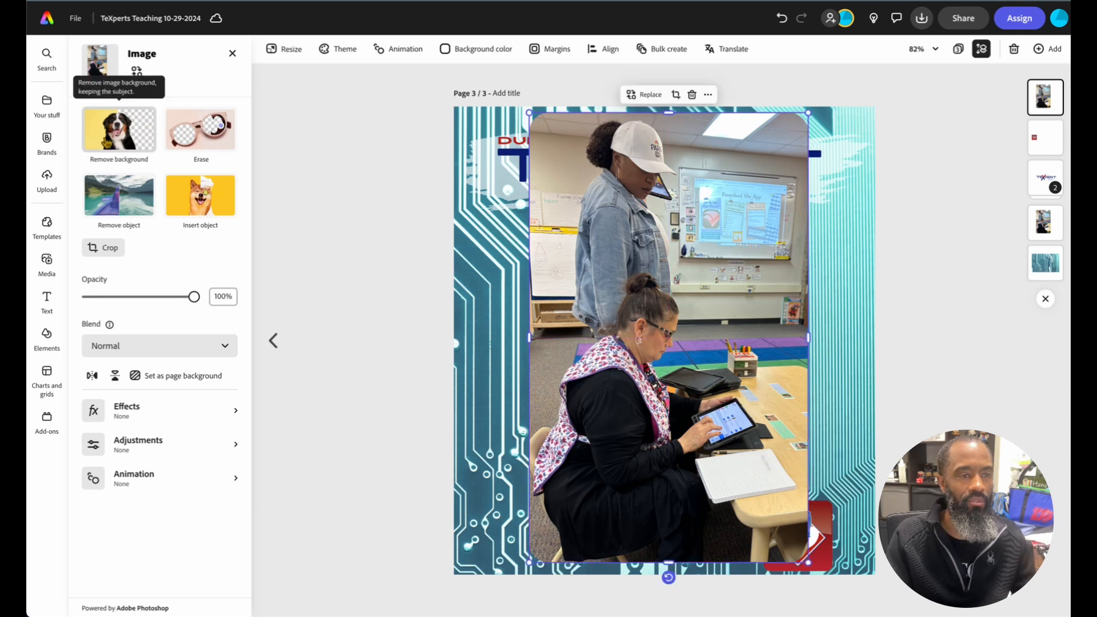
left_click(119, 130)
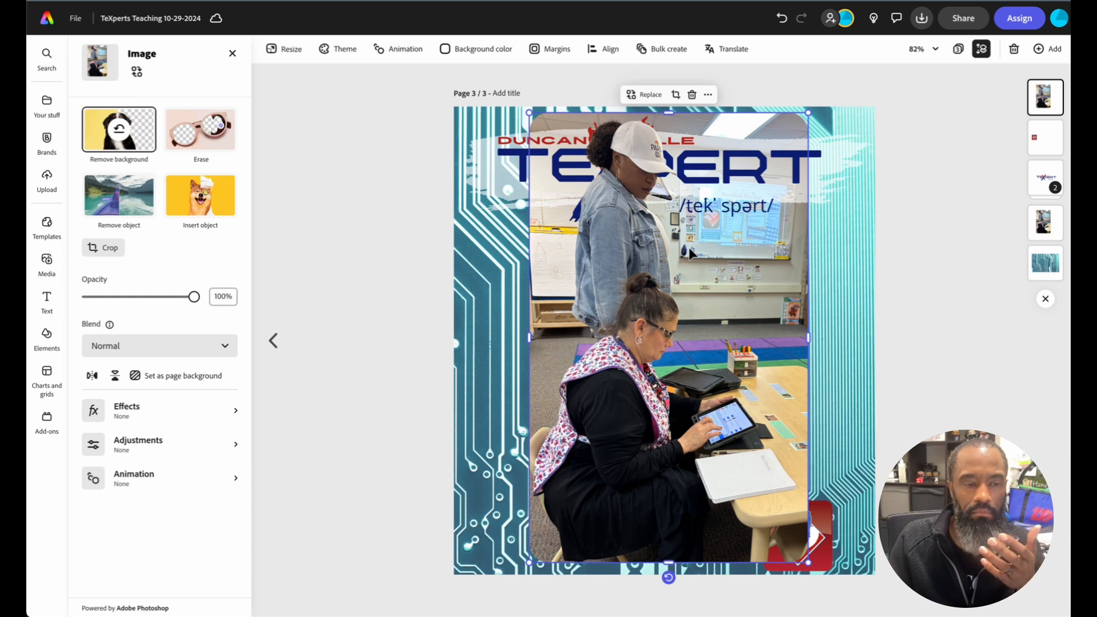
mouse_move(634, 261)
left_mouse_down()
mouse_move(843, 292)
mouse_move(685, 254)
mouse_move(617, 251)
mouse_move(697, 264)
mouse_move(611, 264)
mouse_move(632, 264)
left_mouse_up()
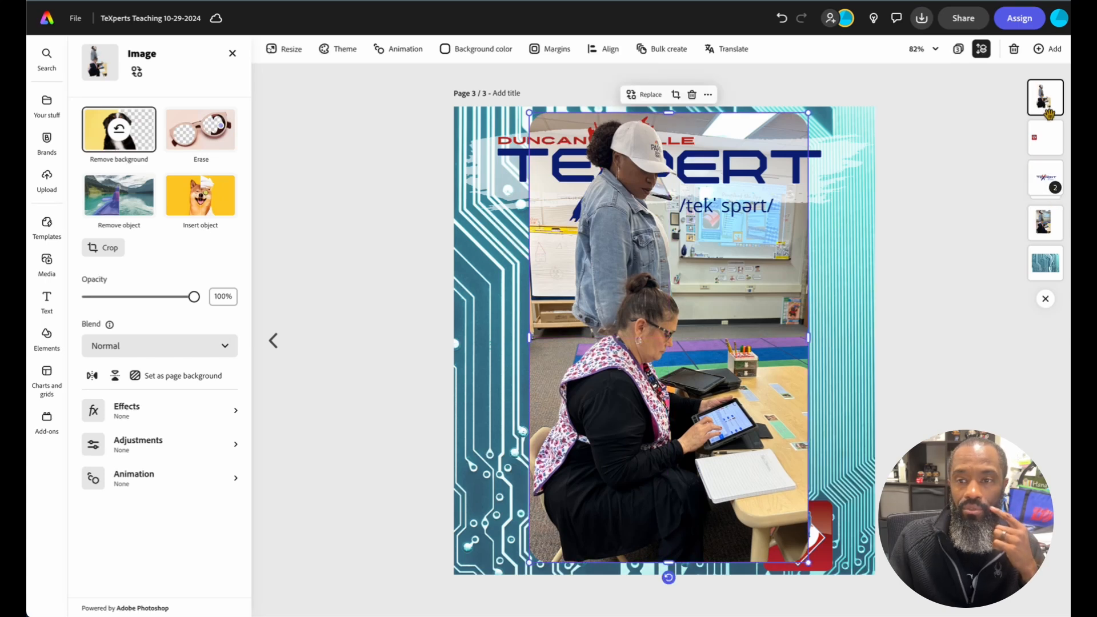
- Reorder the layers so the district logo is on top, followed by the people cutout and the TeXpert logo group
left_click_drag(1048, 100, 1050, 117)
mouse_move(1040, 183)
left_mouse_down()
mouse_move(1043, 102)
mouse_move(1034, 166)
left_mouse_up()
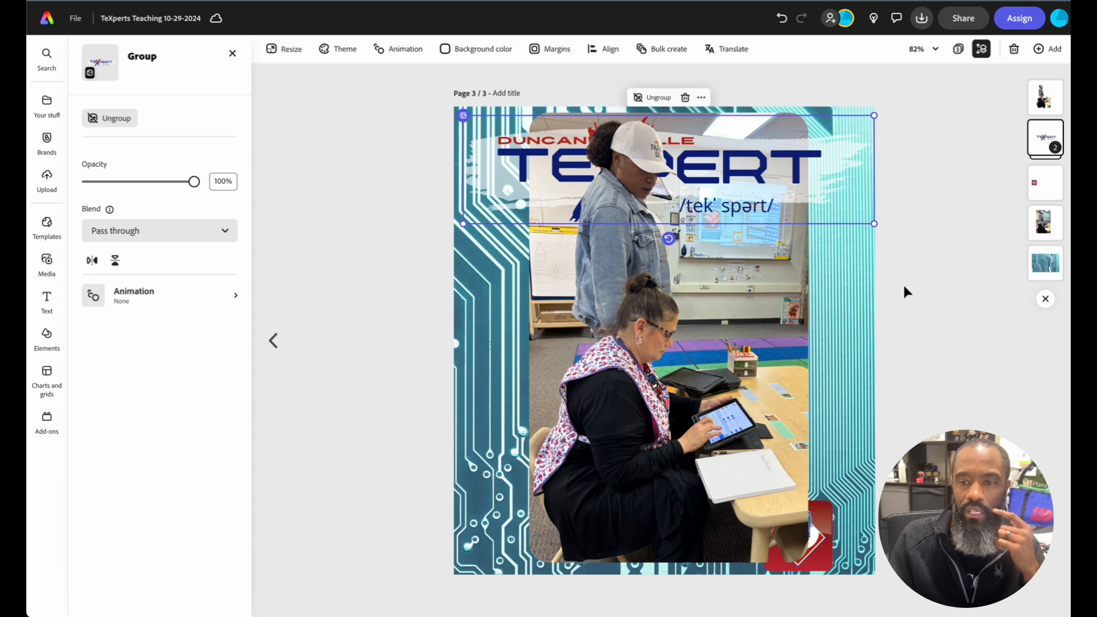
left_click(1047, 178)
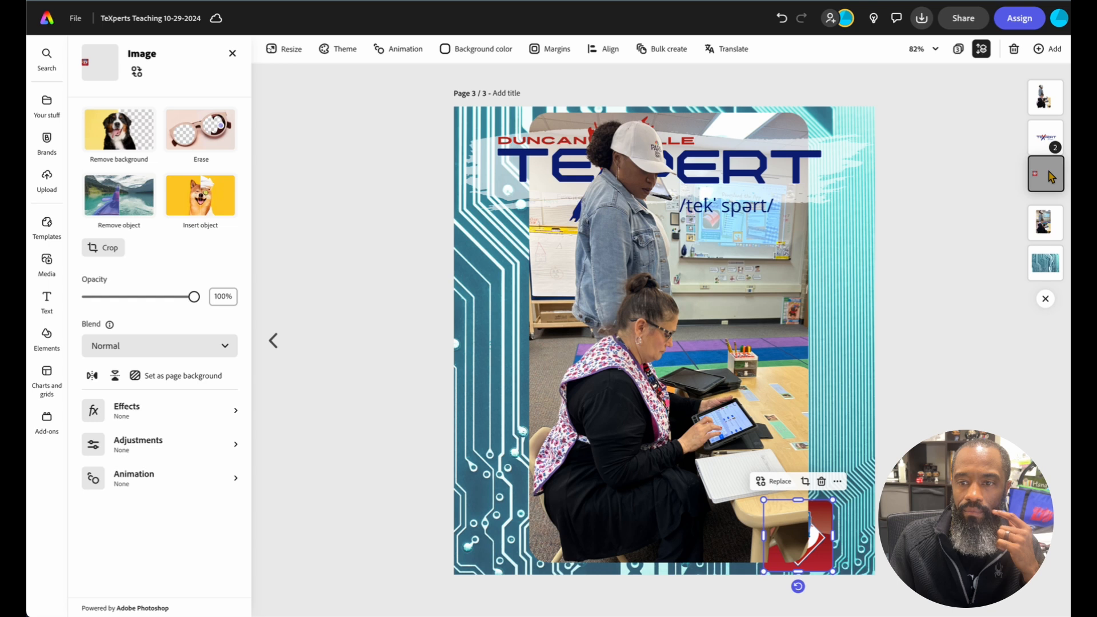
left_click_drag(1049, 177, 1047, 83)
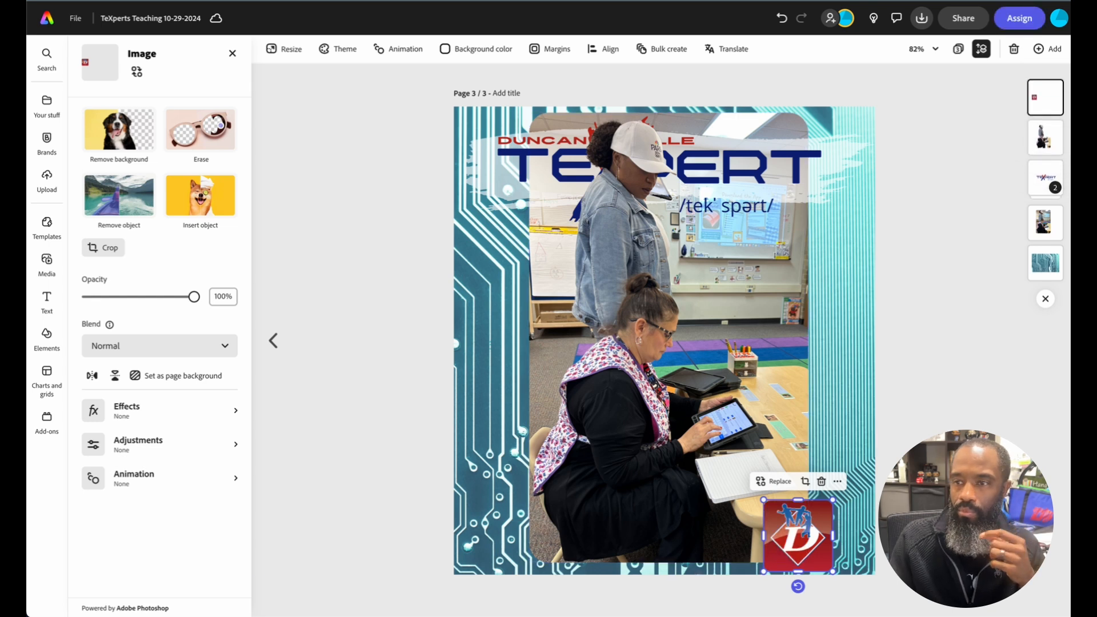
mouse_move(1070, 54)
left_mouse_down()
mouse_move(727, 30)
mouse_move(654, 60)
mouse_move(620, 56)
mouse_move(1070, 51)
left_mouse_up()
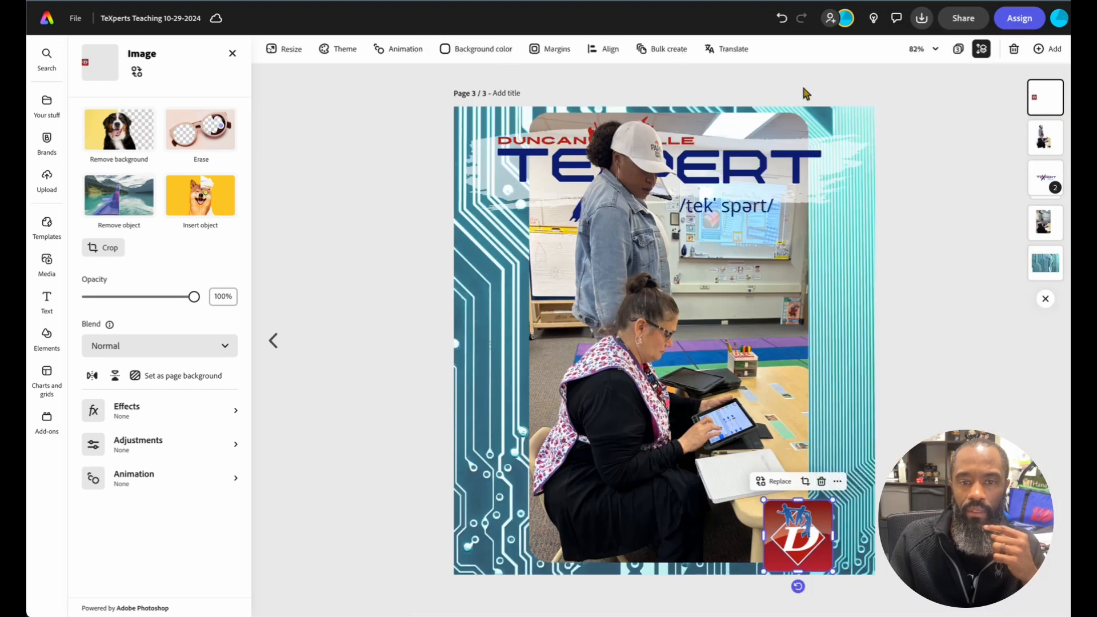
- Shrink the TeXpert wordmark independently of its brush stroke and shift it to the page's upper-right area
left_click(815, 179)
left_click(814, 177)
left_click_drag(823, 223, 748, 197)
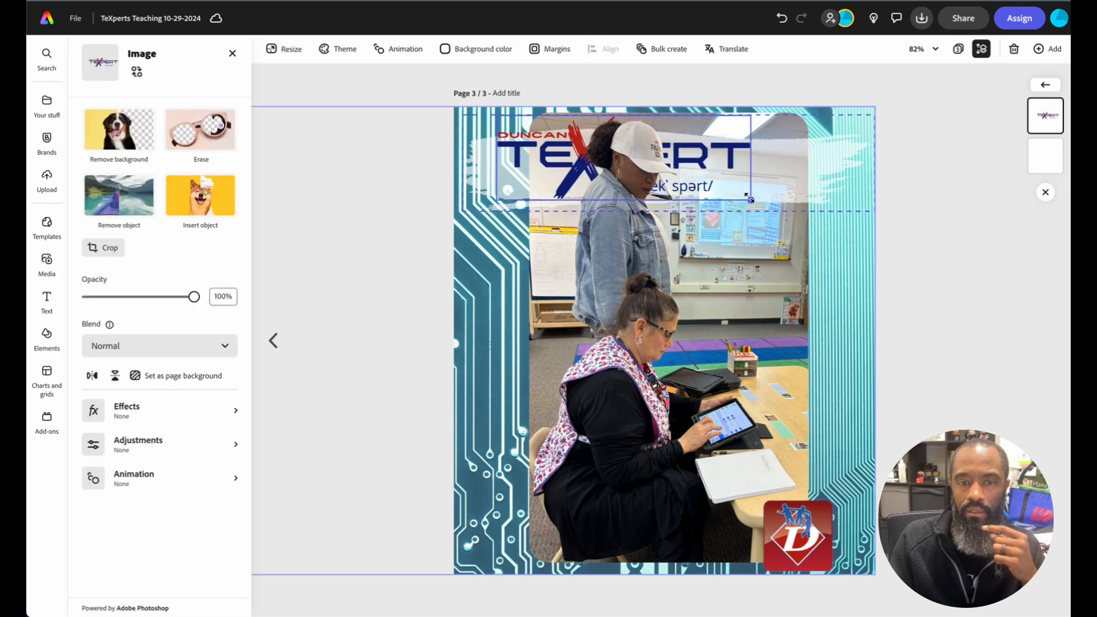
left_click_drag(687, 170, 839, 153)
left_click(840, 153)
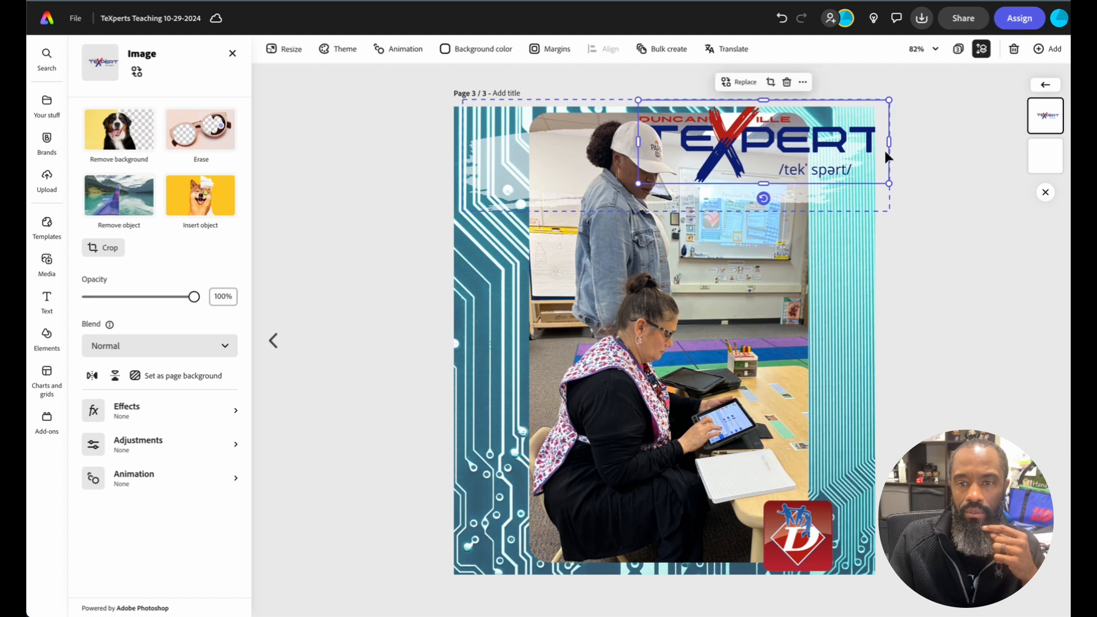
left_click_drag(889, 183, 871, 178)
left_click(1009, 316)
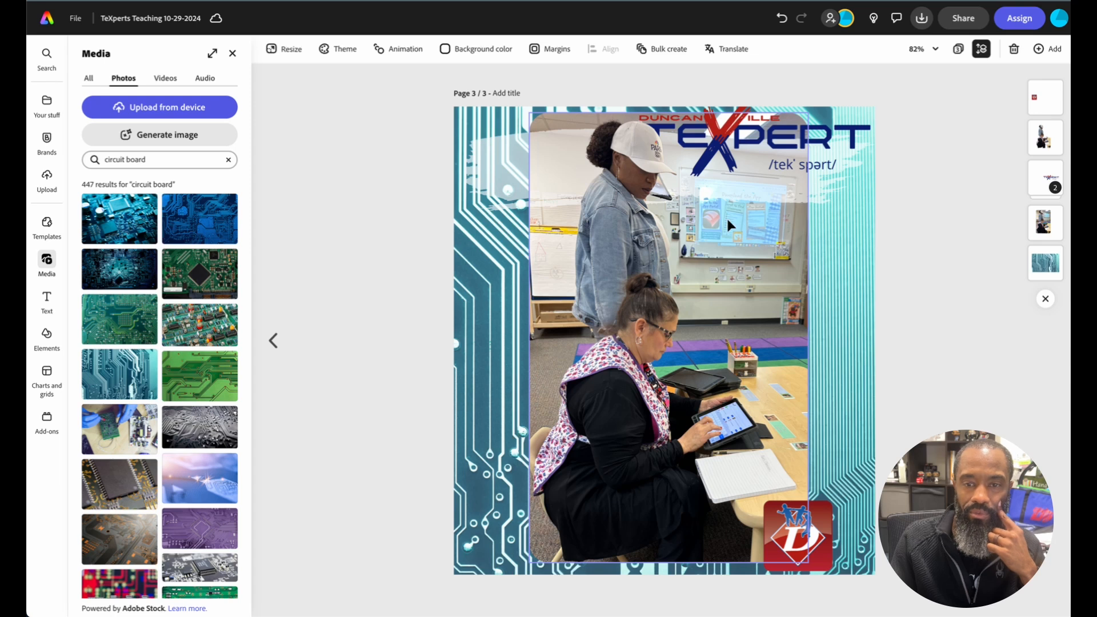
- Move the TeXpert logo group down to the middle of the page, behind the people cutout
left_click_drag(811, 151, 838, 301)
left_click(981, 265)
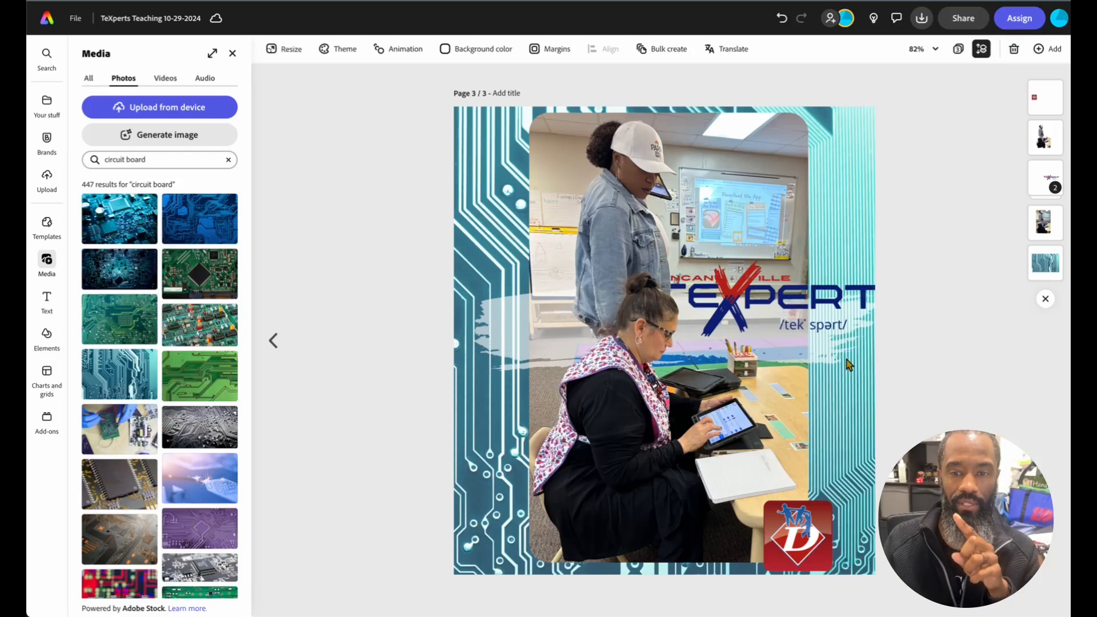
- Review the finished designs on pages 1 and 2 and return to page 3
left_click(274, 341)
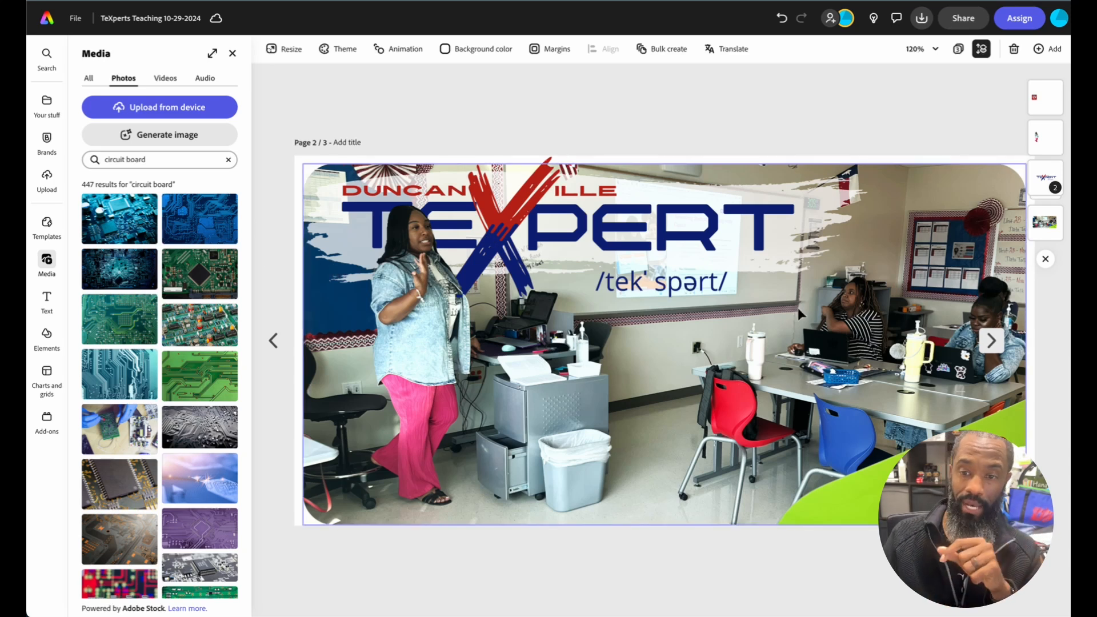
left_click(992, 341)
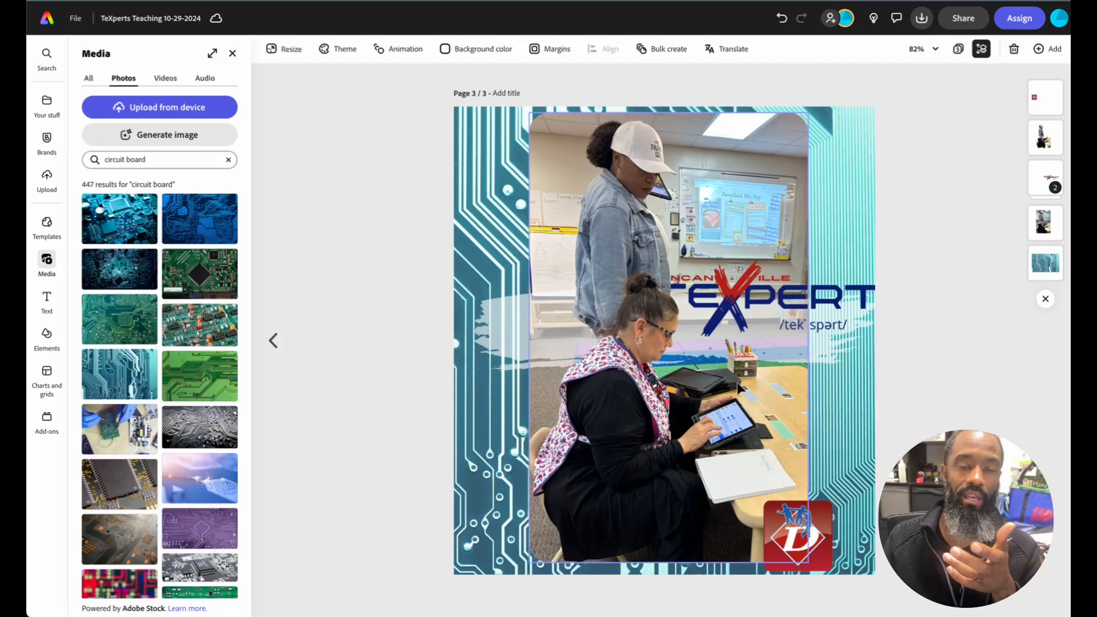
left_click(275, 341)
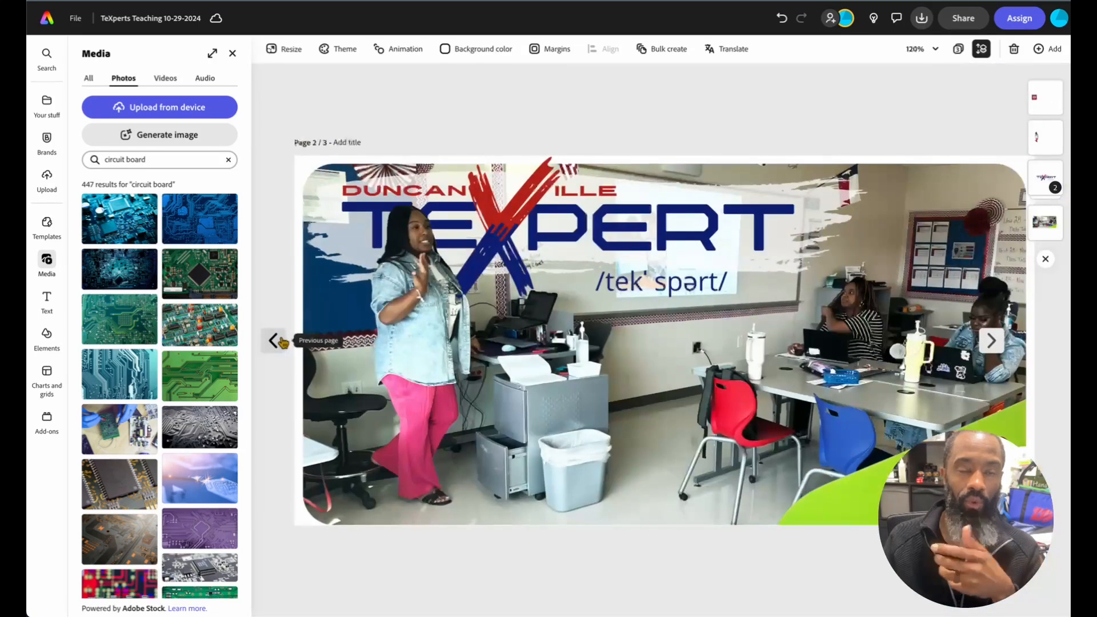
left_click(275, 341)
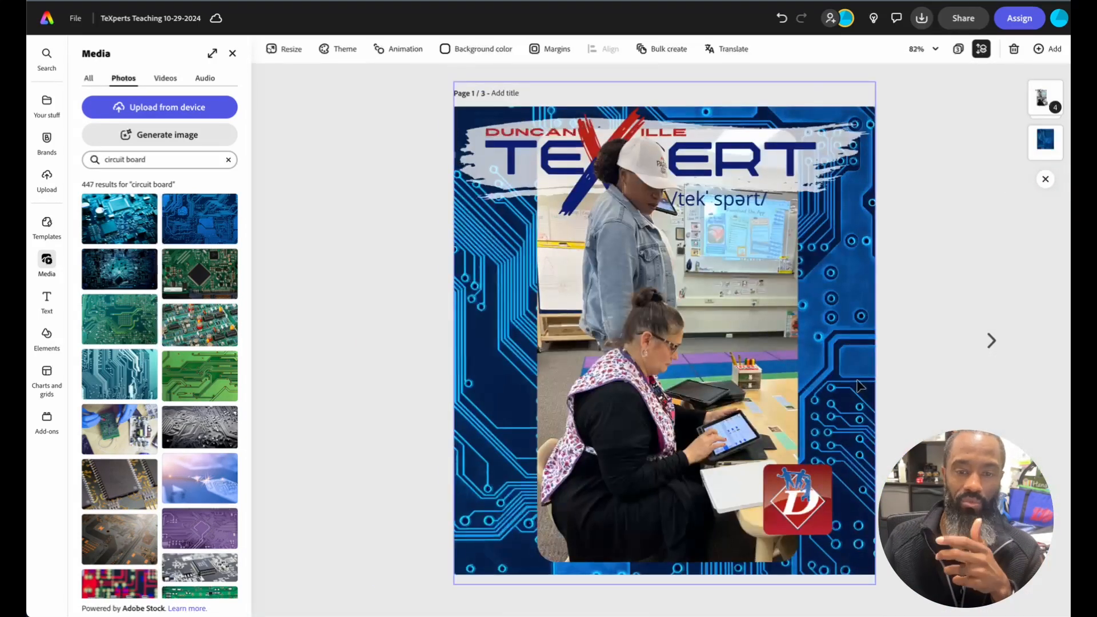
left_click(991, 343)
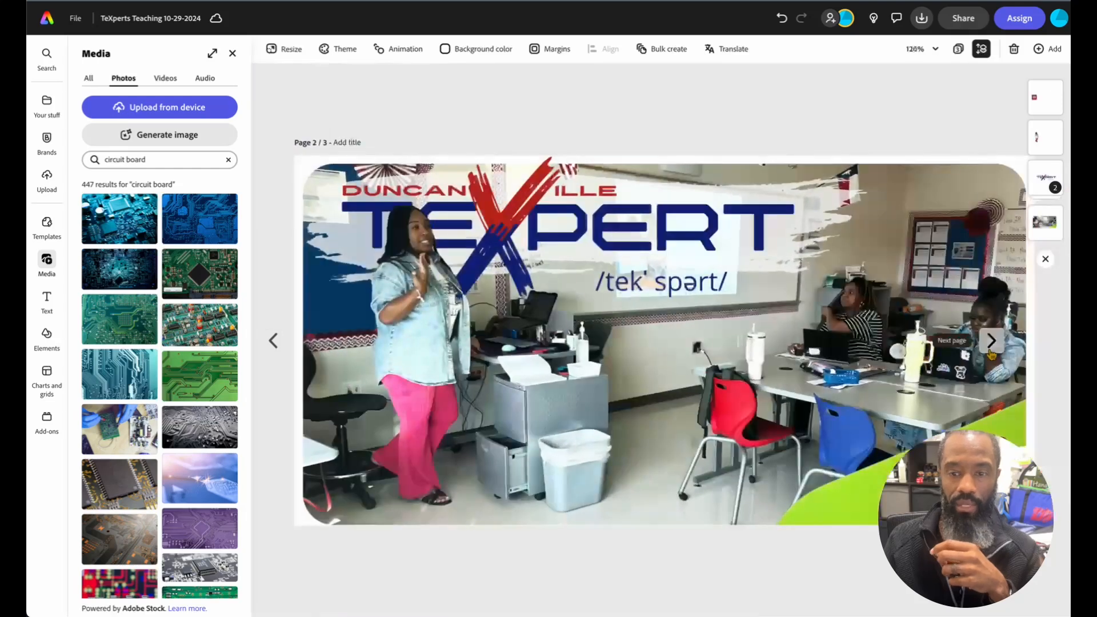
left_click(991, 343)
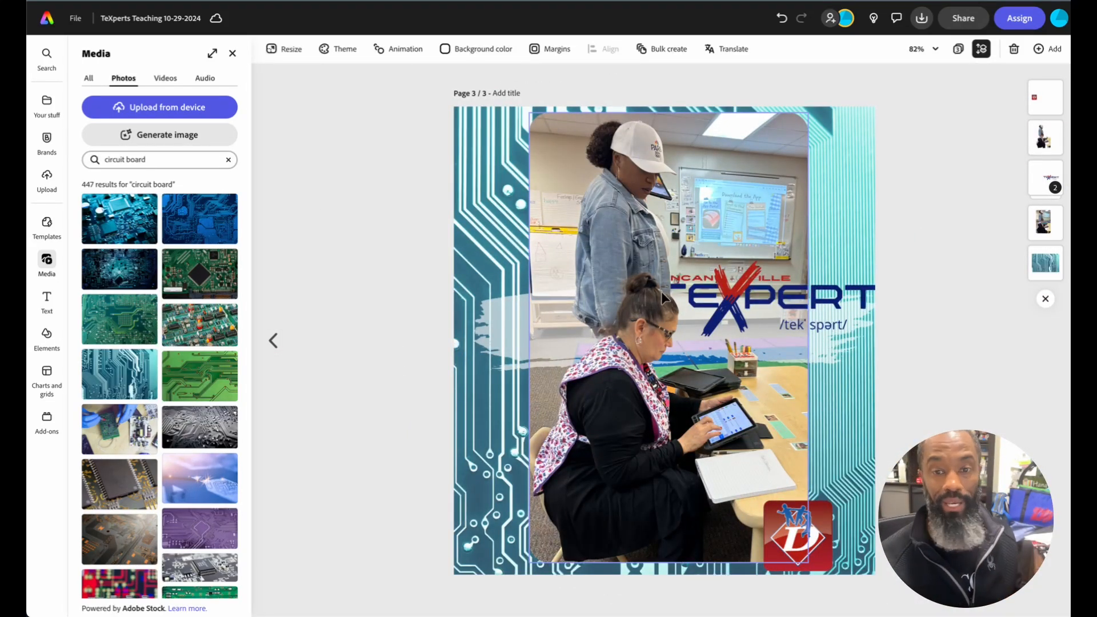
- Open the download options for the current poster page
left_click(922, 19)
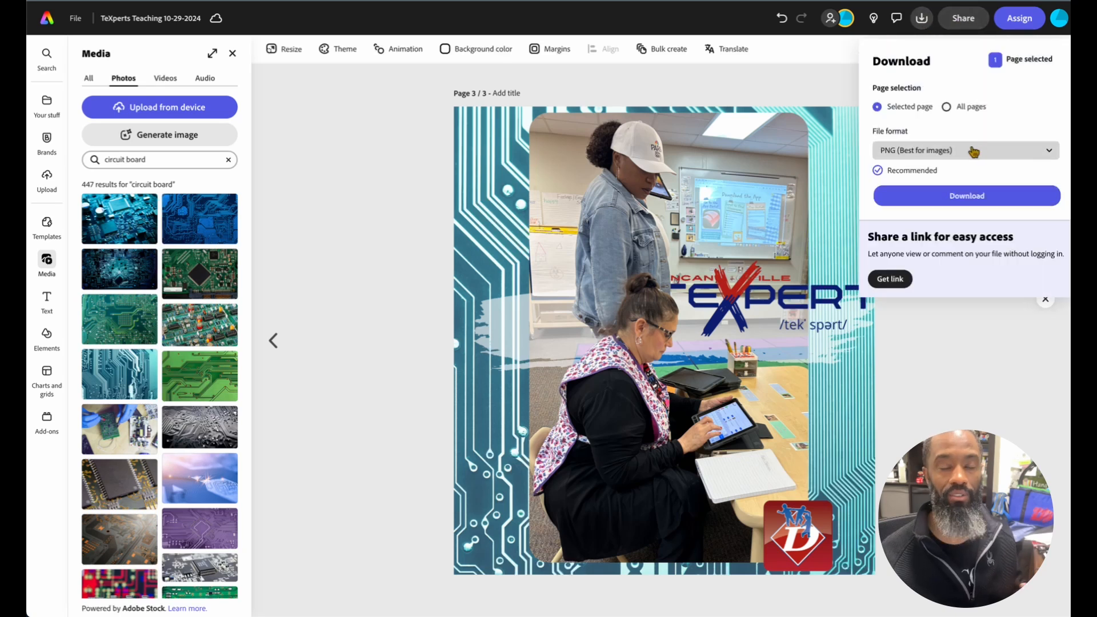